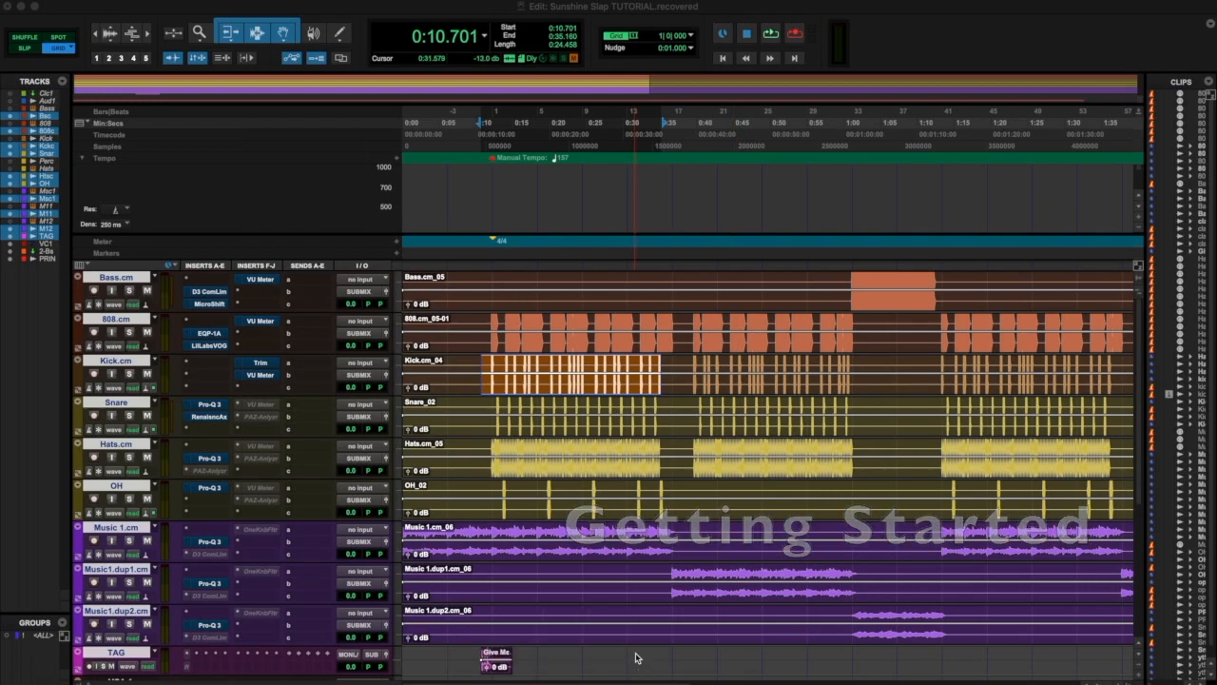
# - Select the opening section of the beat across the 808.cm through TAG tracks, play it back and review the tracks
pyautogui.scroll(-5, 224, 604)
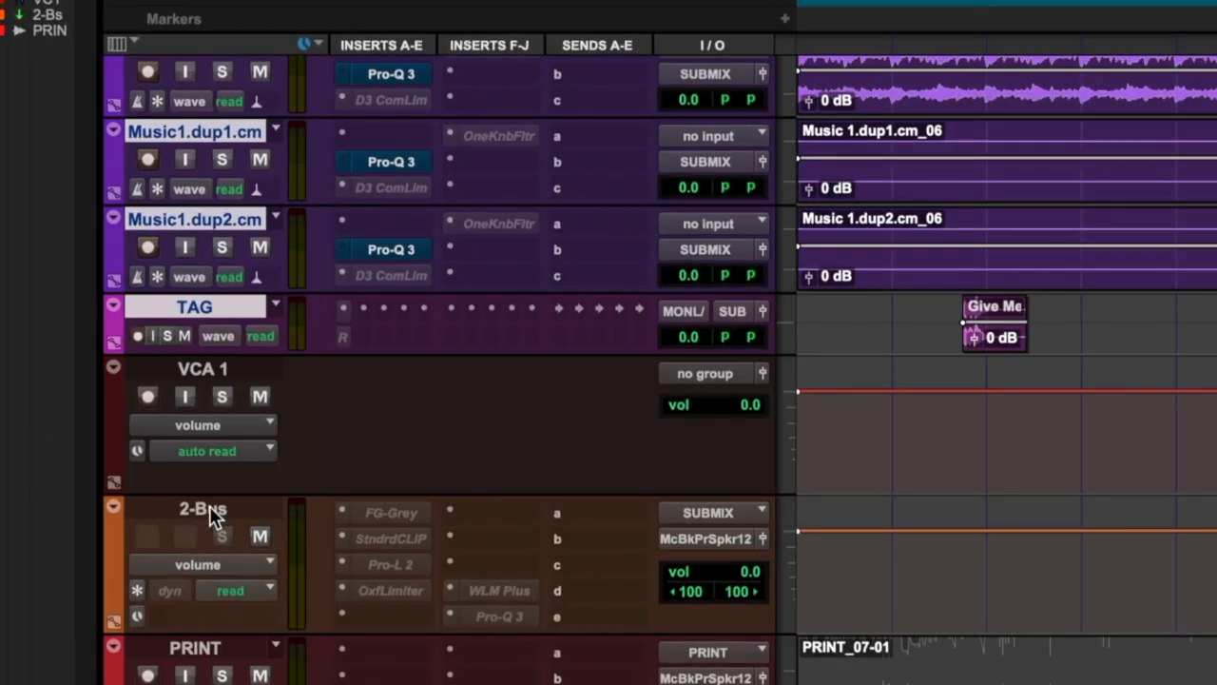
pyautogui.moveTo(470, 332); pyautogui.dragTo(684, 656)
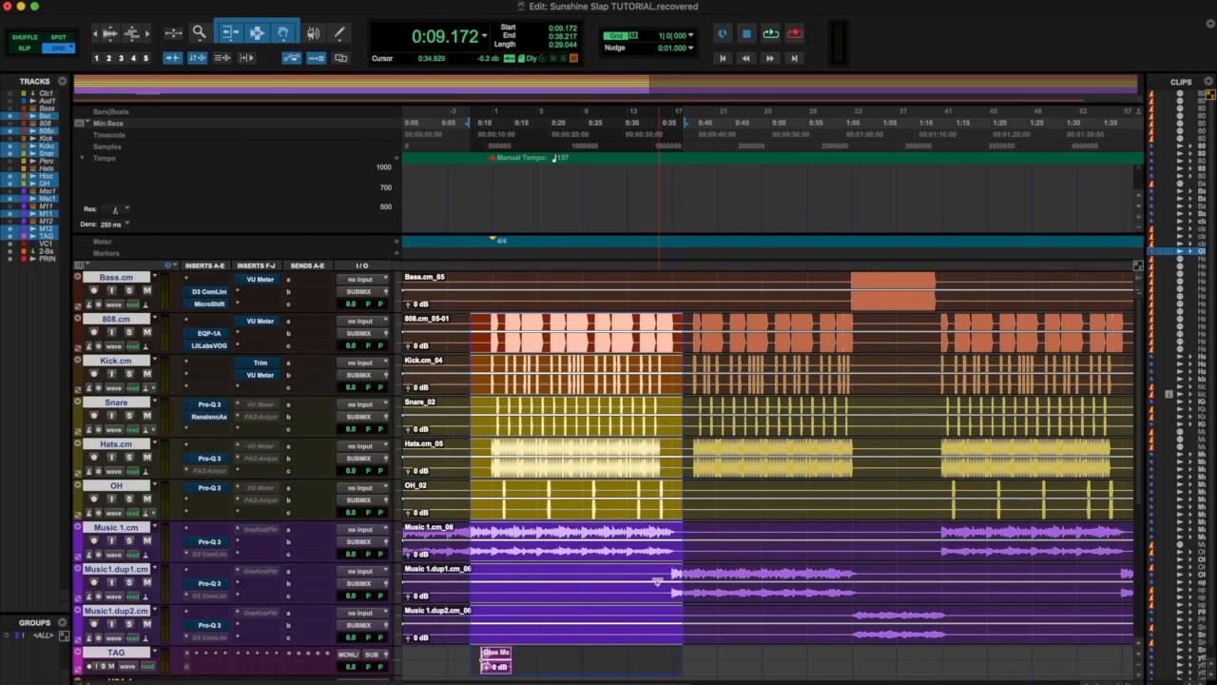
pyautogui.press('space')
pyautogui.scroll(-5, 241, 585)
pyautogui.scroll(-1, 242, 585)
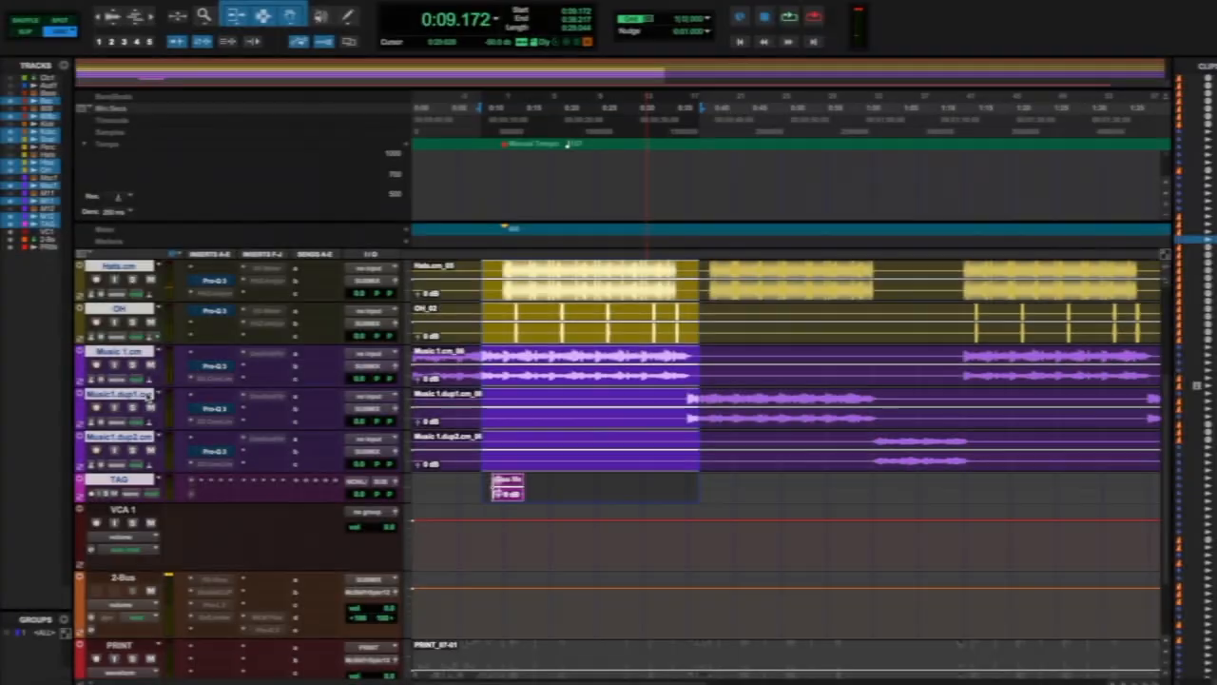
pyautogui.scroll(5, 122, 275)
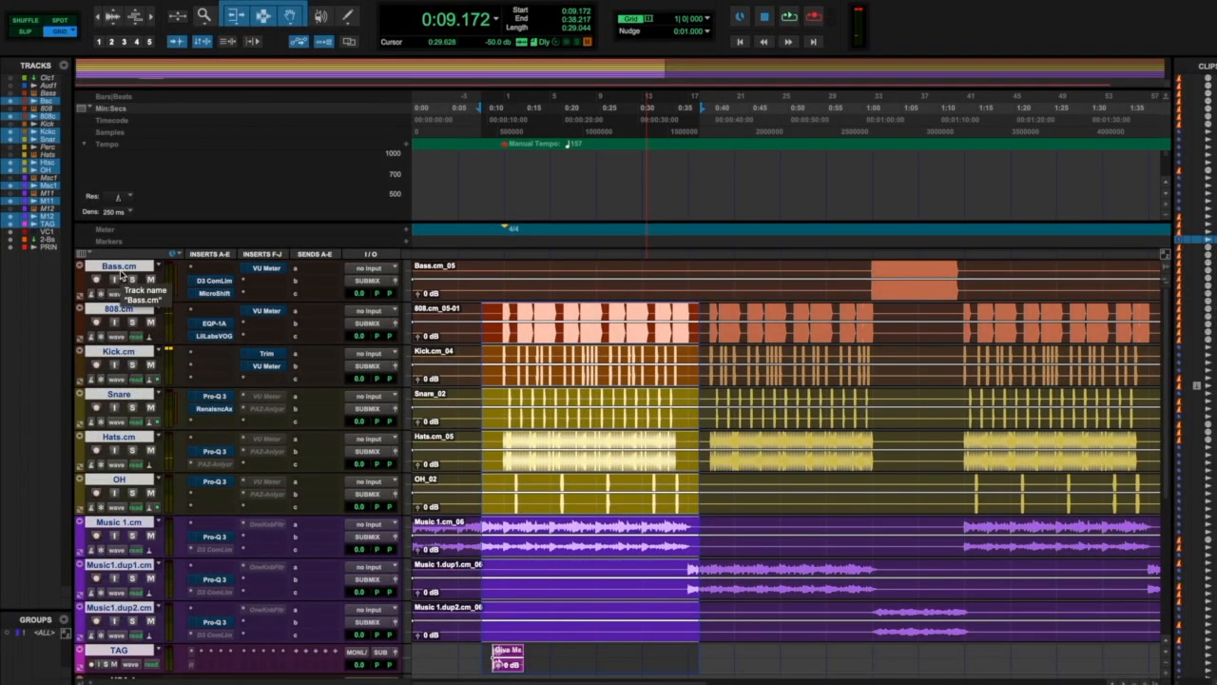
# - Select all tracks from Bass.cm through TAG and create a Mix/Edit group from them with a name beginning with BEAT
pyautogui.keyDown('alt'); pyautogui.click(121, 268); pyautogui.keyUp('alt')
pyautogui.click(121, 268)
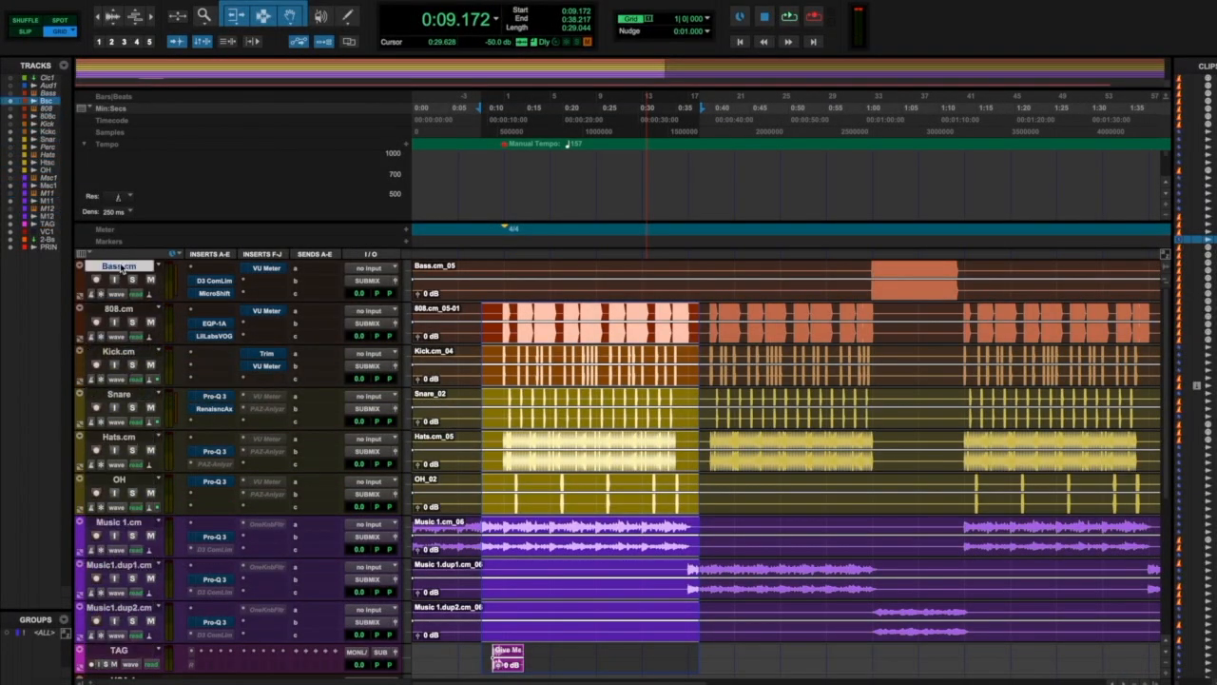
pyautogui.scroll(-5, 122, 276)
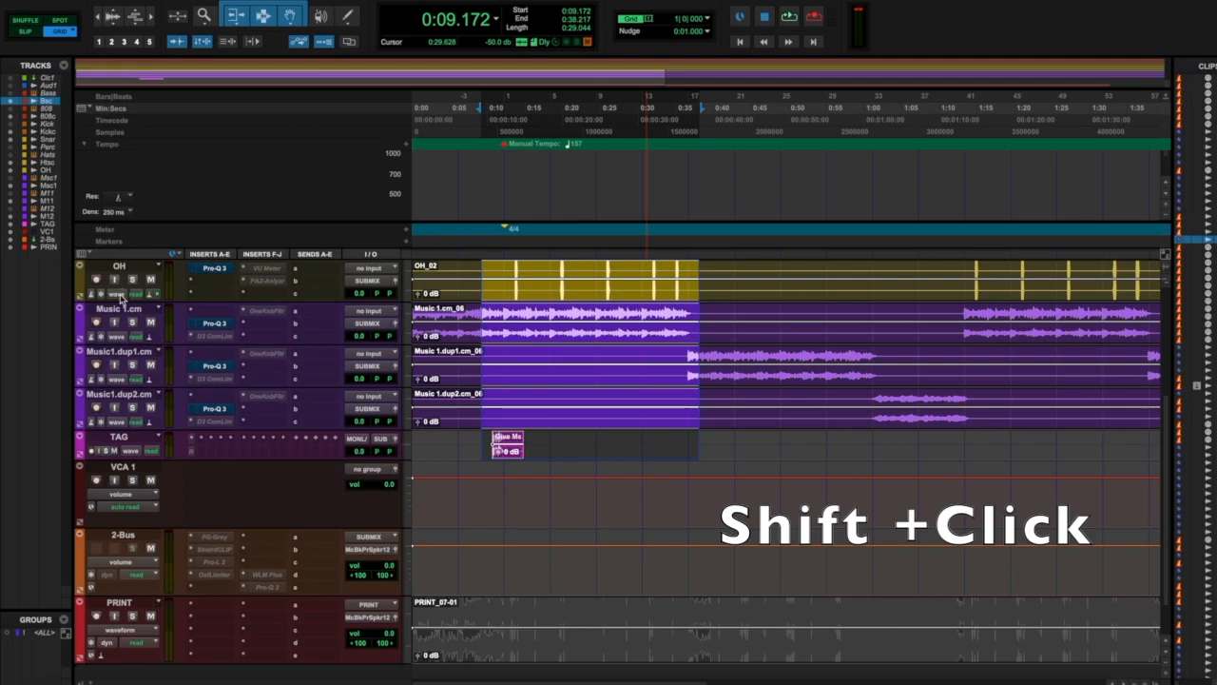
pyautogui.keyDown('shift'); pyautogui.click(119, 436); pyautogui.keyUp('shift')
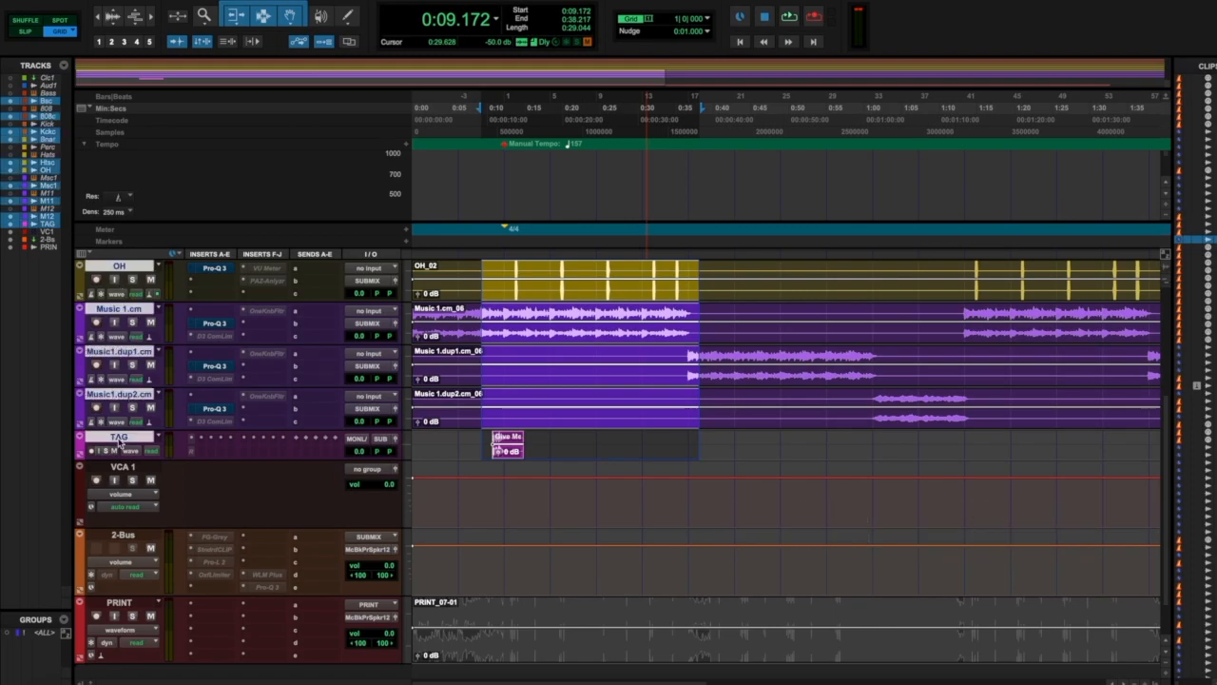
pyautogui.press('super+g')
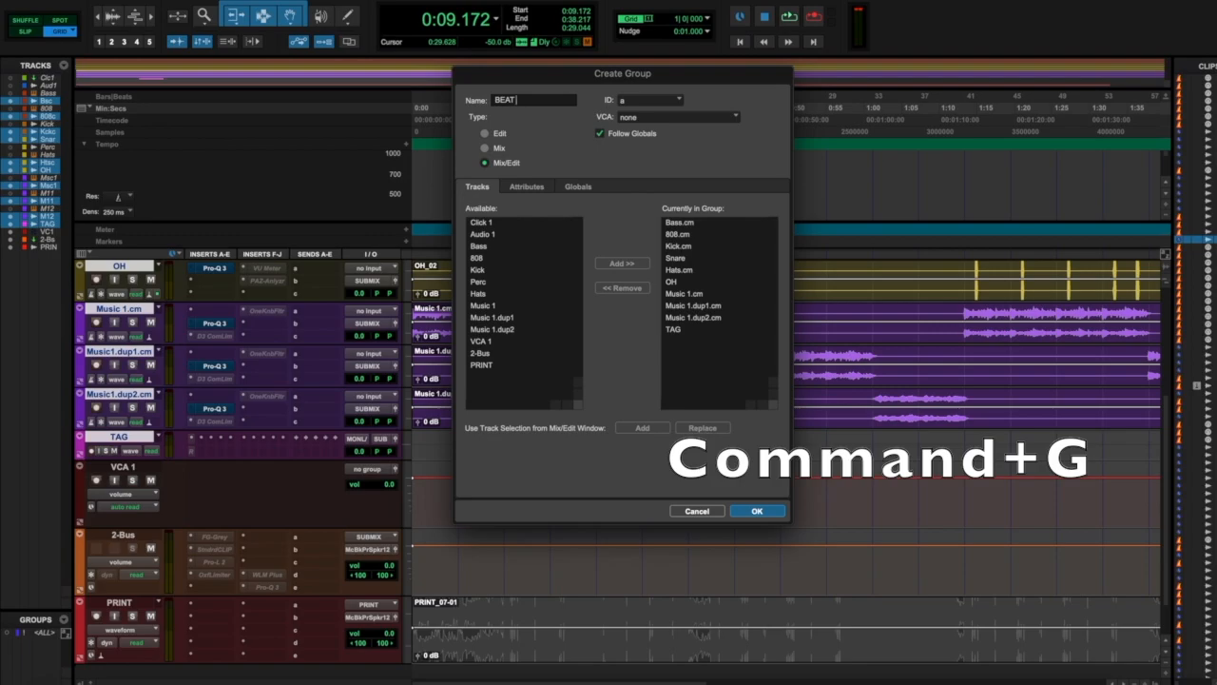
pyautogui.press('Return')
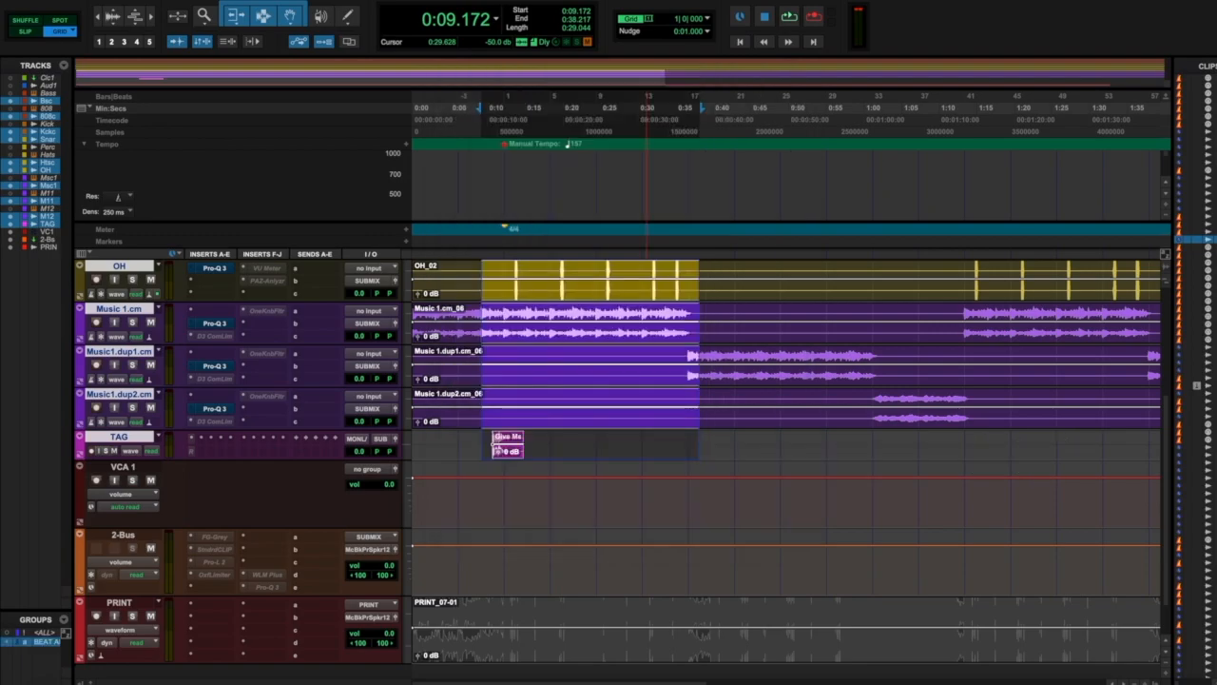
# - Play the beat's opening section and lower the volume of all grouped tracks together to -6.6 dB
pyautogui.scroll(5, 347, 421)
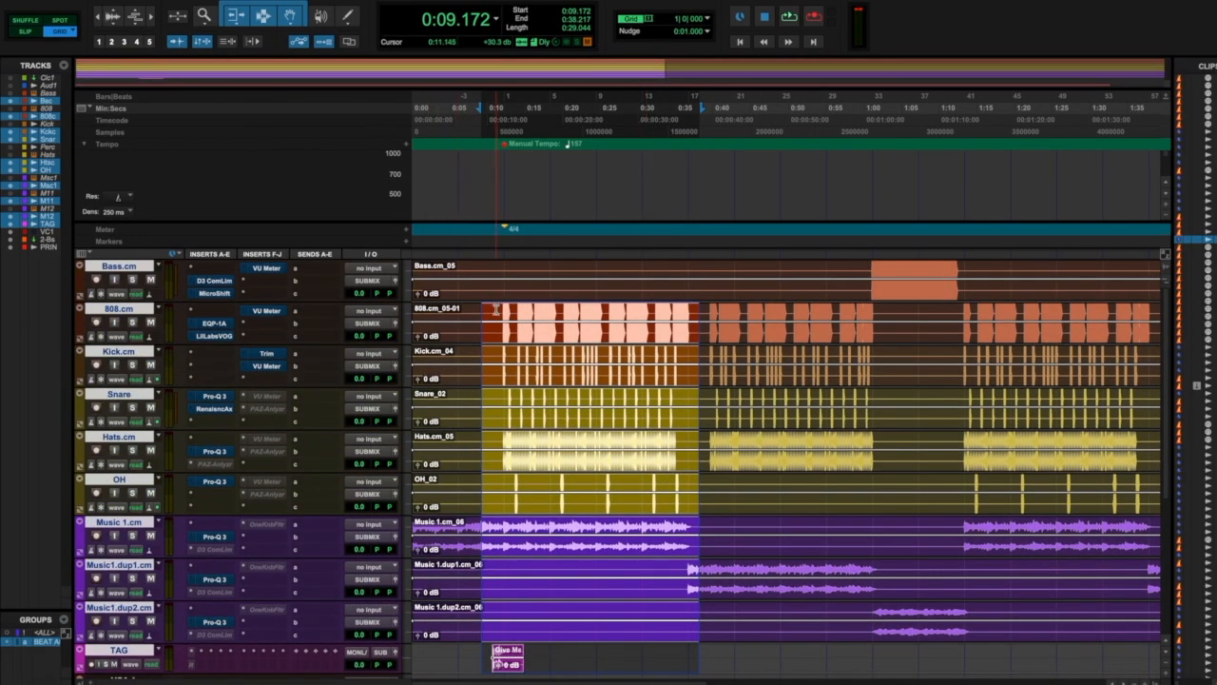
pyautogui.moveTo(495, 309); pyautogui.dragTo(695, 323)
pyautogui.press('space')
pyautogui.scroll(-5, 499, 446)
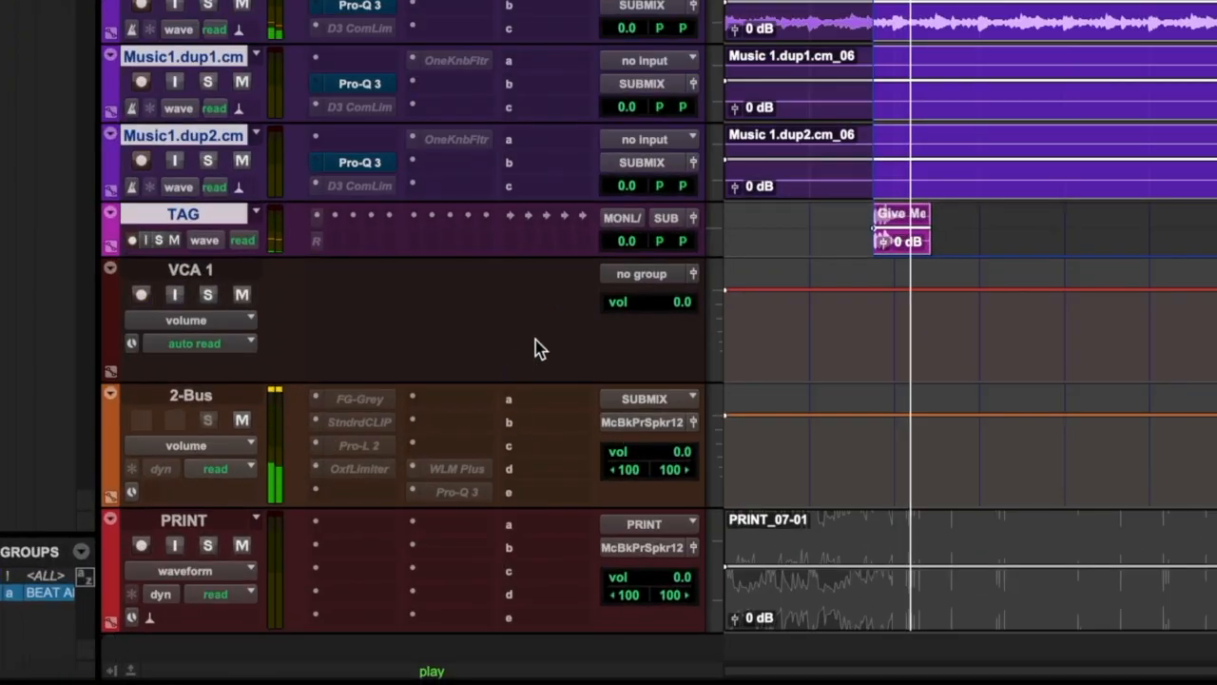
pyautogui.moveTo(628, 185); pyautogui.dragTo(629, 205)
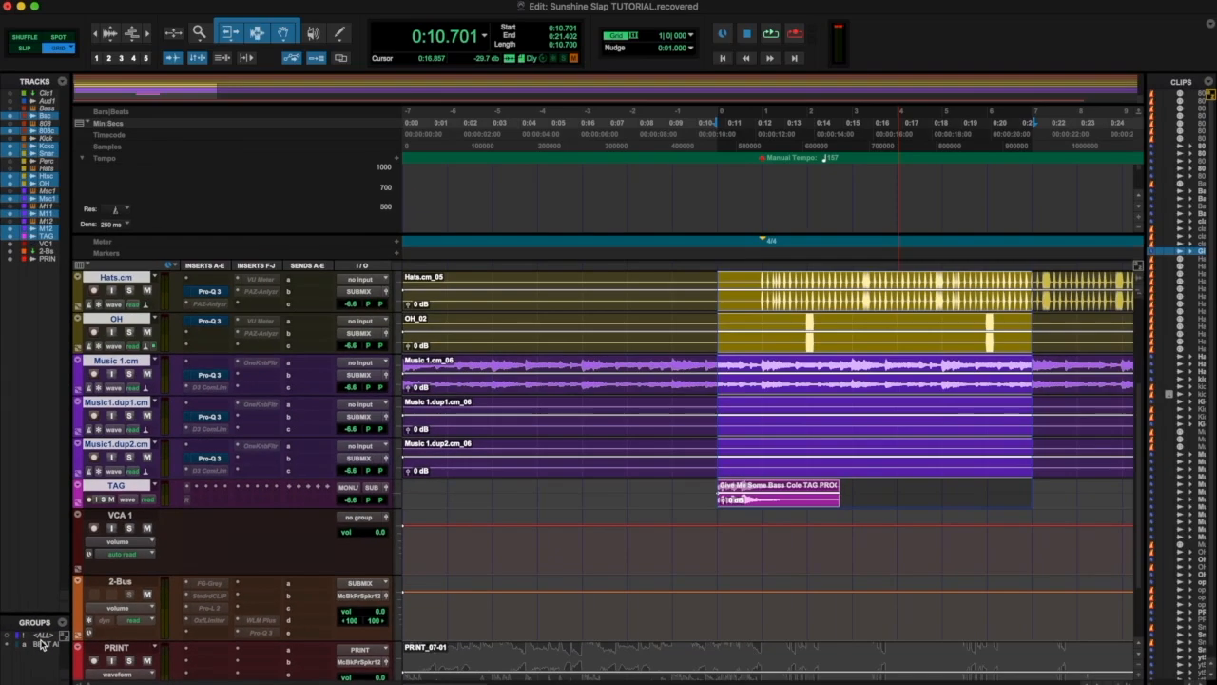
# - With the beat group suspended, lower the Snare volume to -8.6 dB and the OH volume to -13.2 dB during playback
pyautogui.press('space')
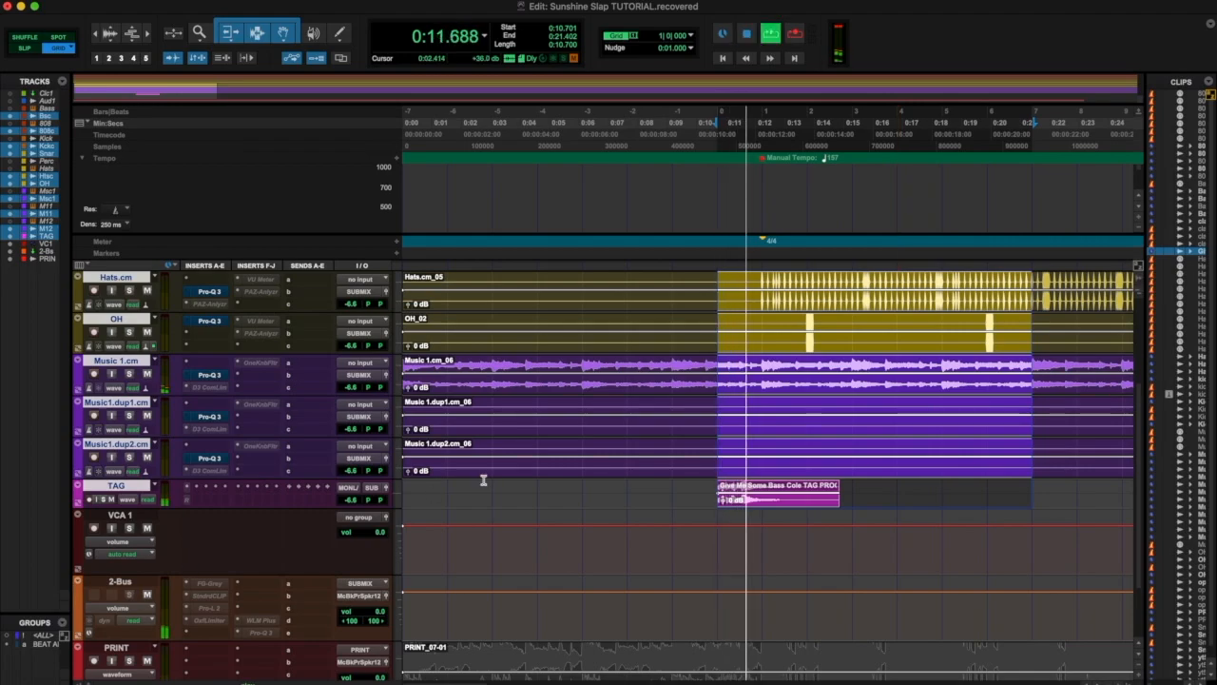
pyautogui.scroll(1, 498, 461)
pyautogui.scroll(1, 499, 456)
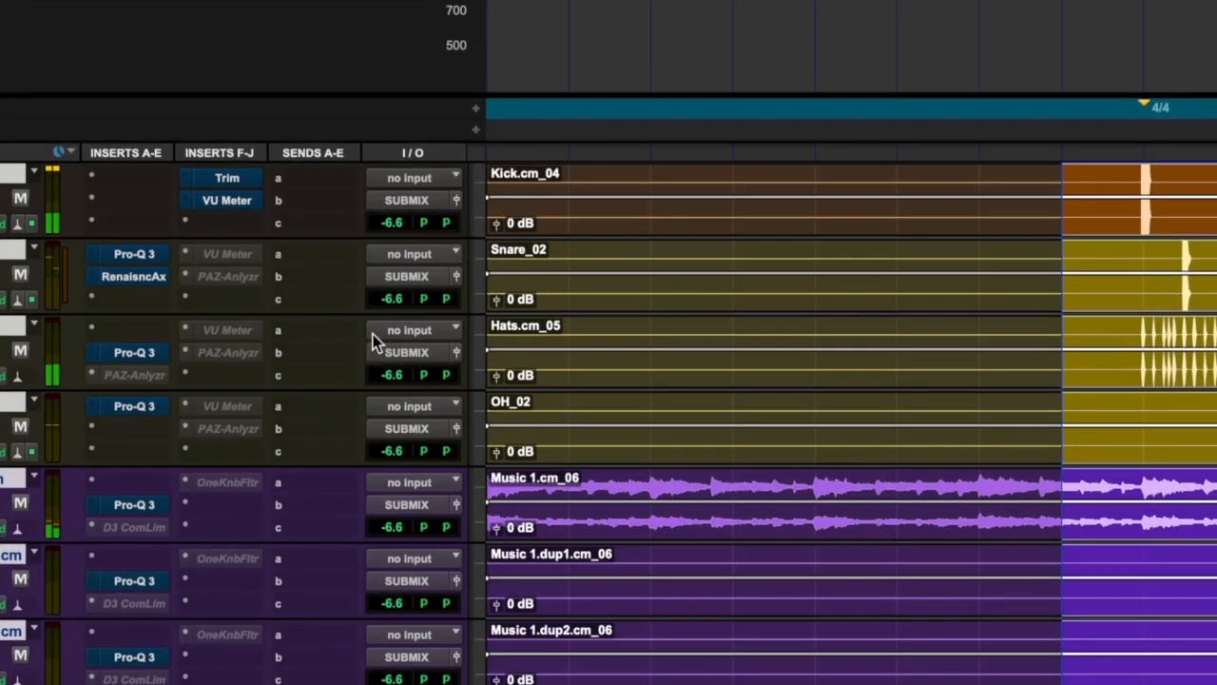
pyautogui.click(350, 347)
pyautogui.moveTo(391, 300); pyautogui.dragTo(391, 305)
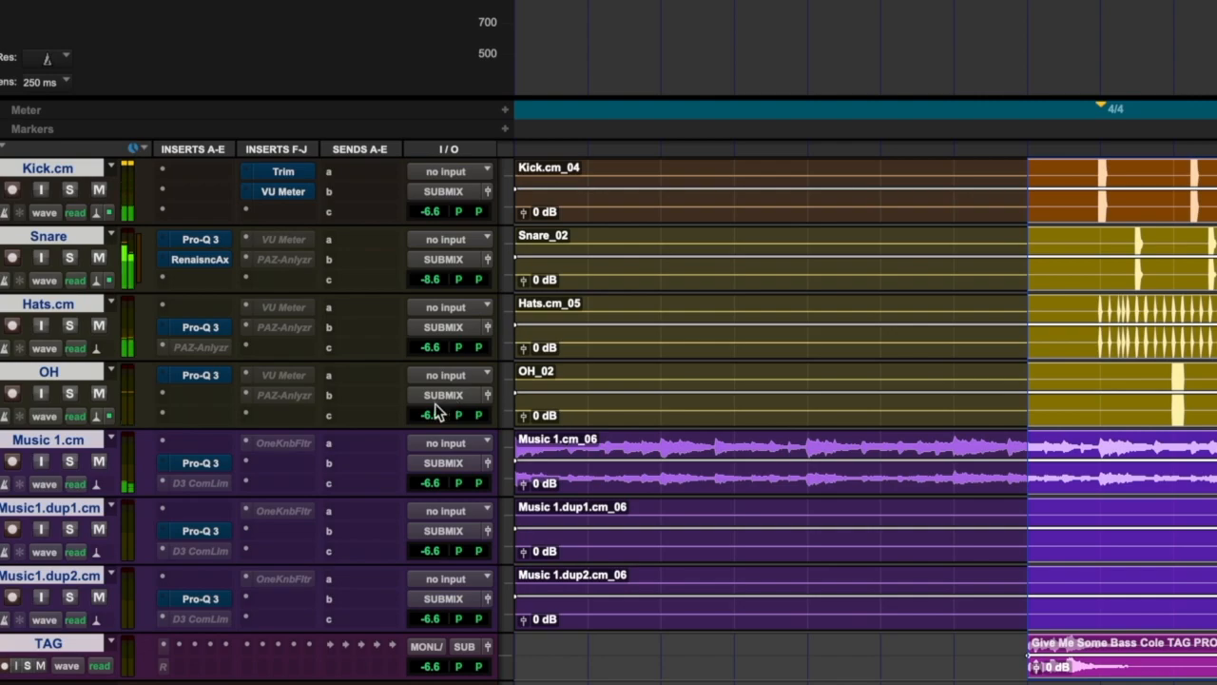
pyautogui.moveTo(430, 412); pyautogui.dragTo(426, 422)
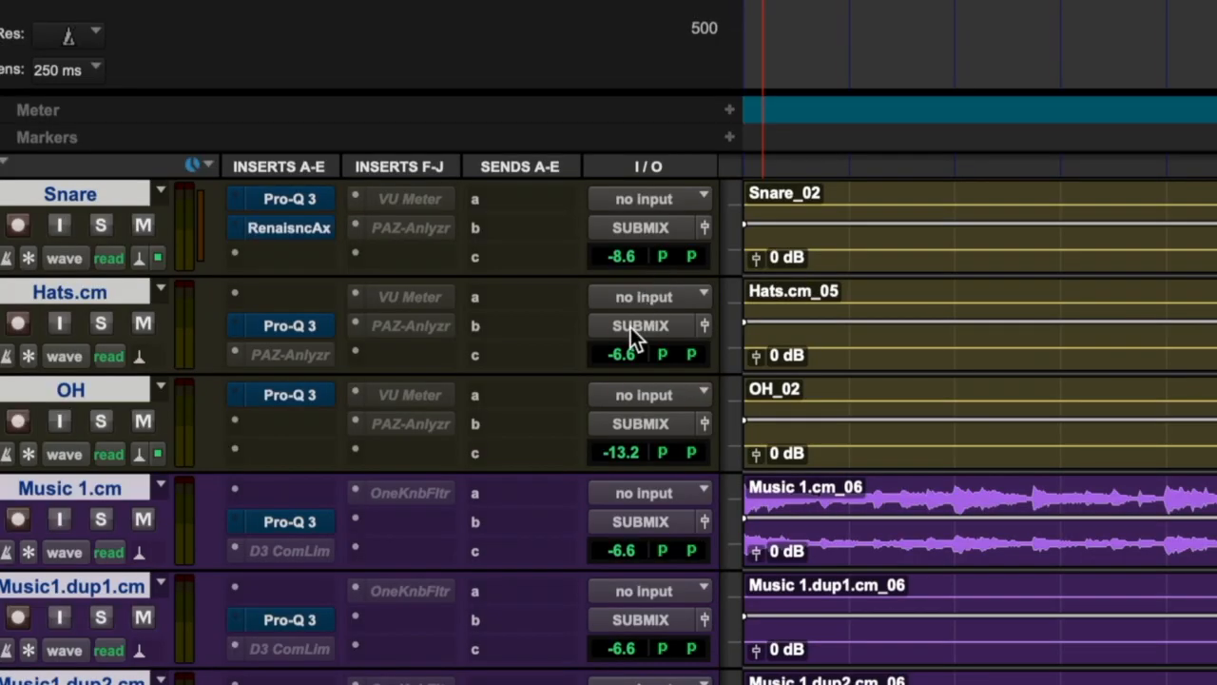
# - Lower the grouped tracks together from Bass.cm so its volume is -10.1 dB, and loop the section to check the balance
pyautogui.scroll(3, 631, 327)
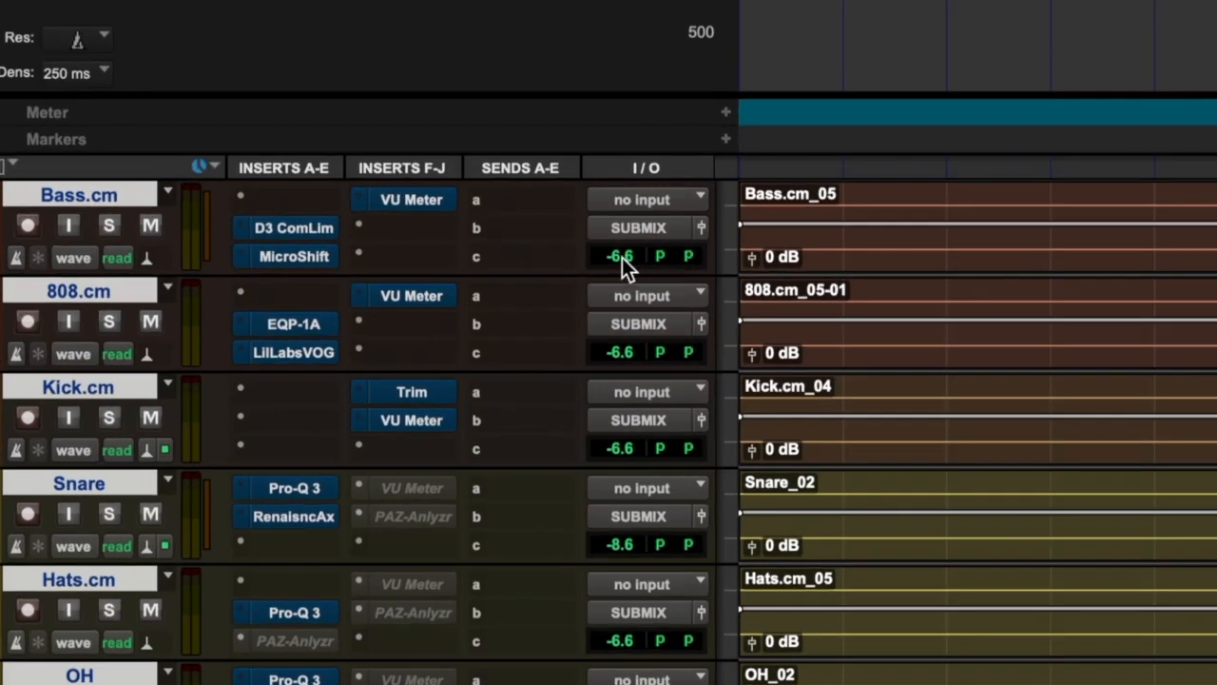
pyautogui.moveTo(622, 258); pyautogui.dragTo(615, 333)
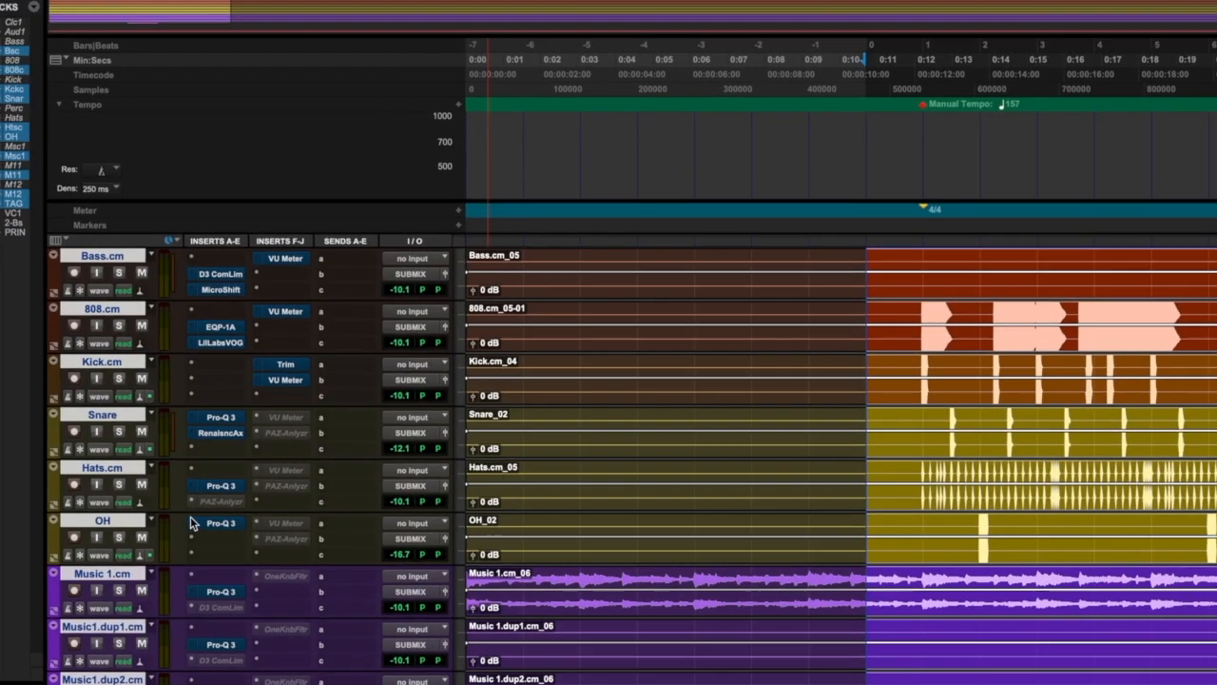
pyautogui.press('space')
pyautogui.scroll(-2, 378, 527)
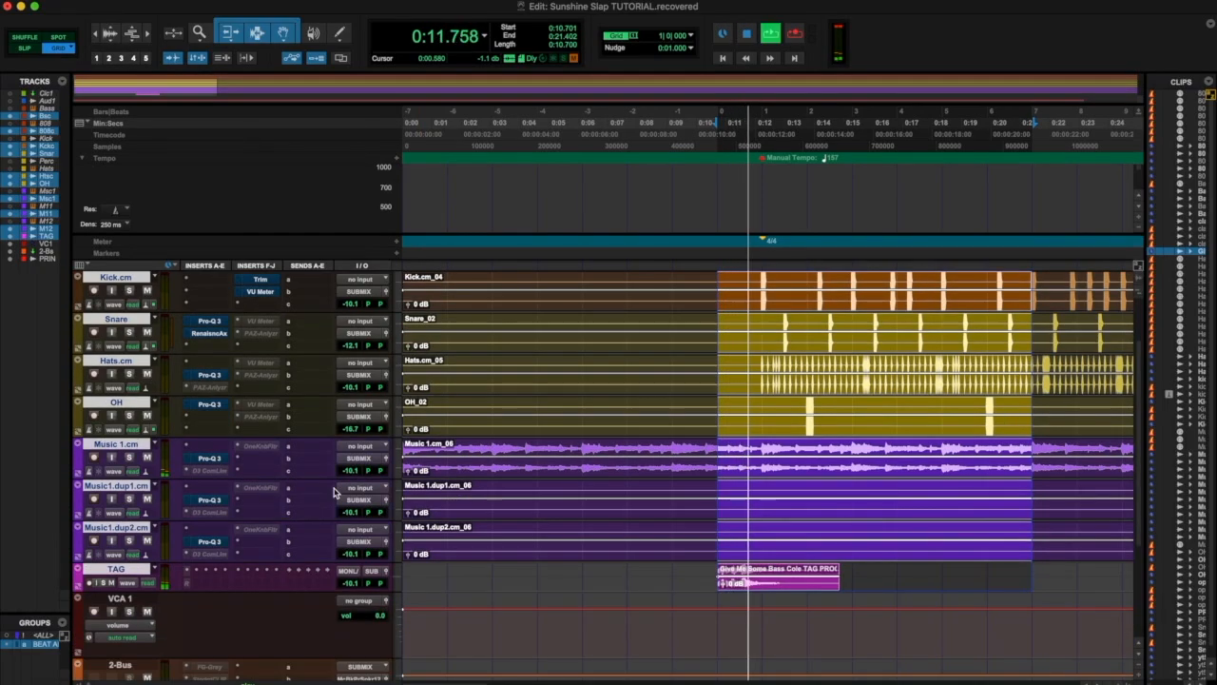
pyautogui.scroll(1, 136, 398)
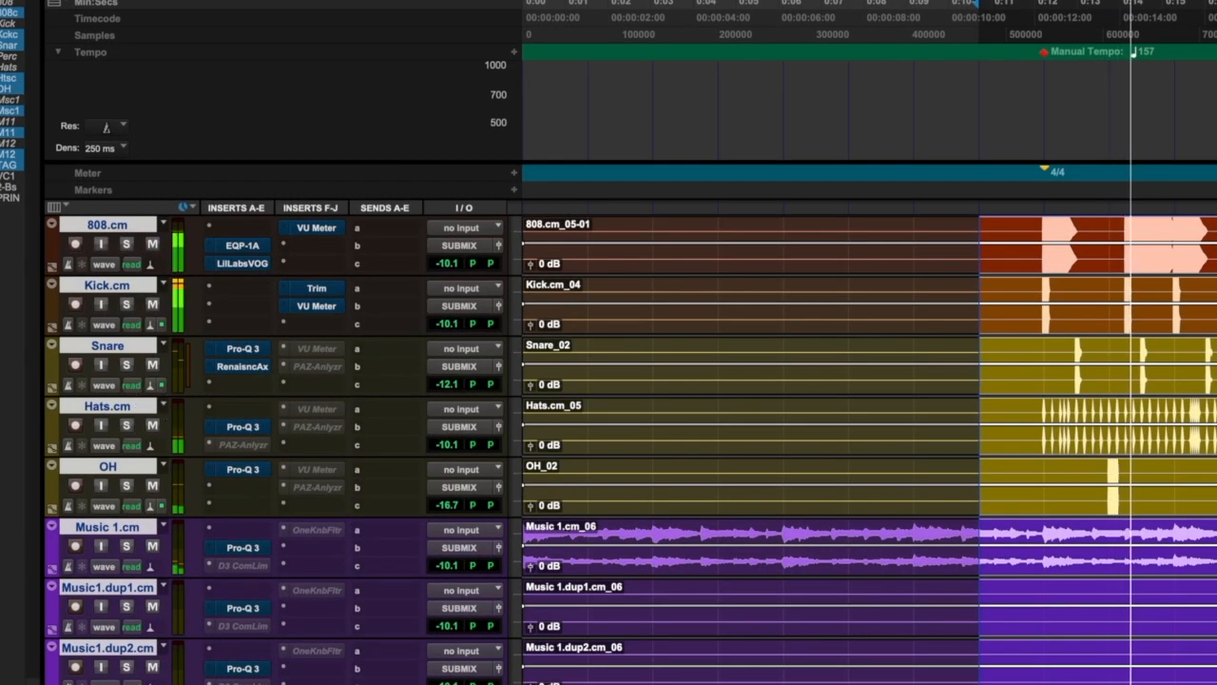
pyautogui.scroll(1, 138, 474)
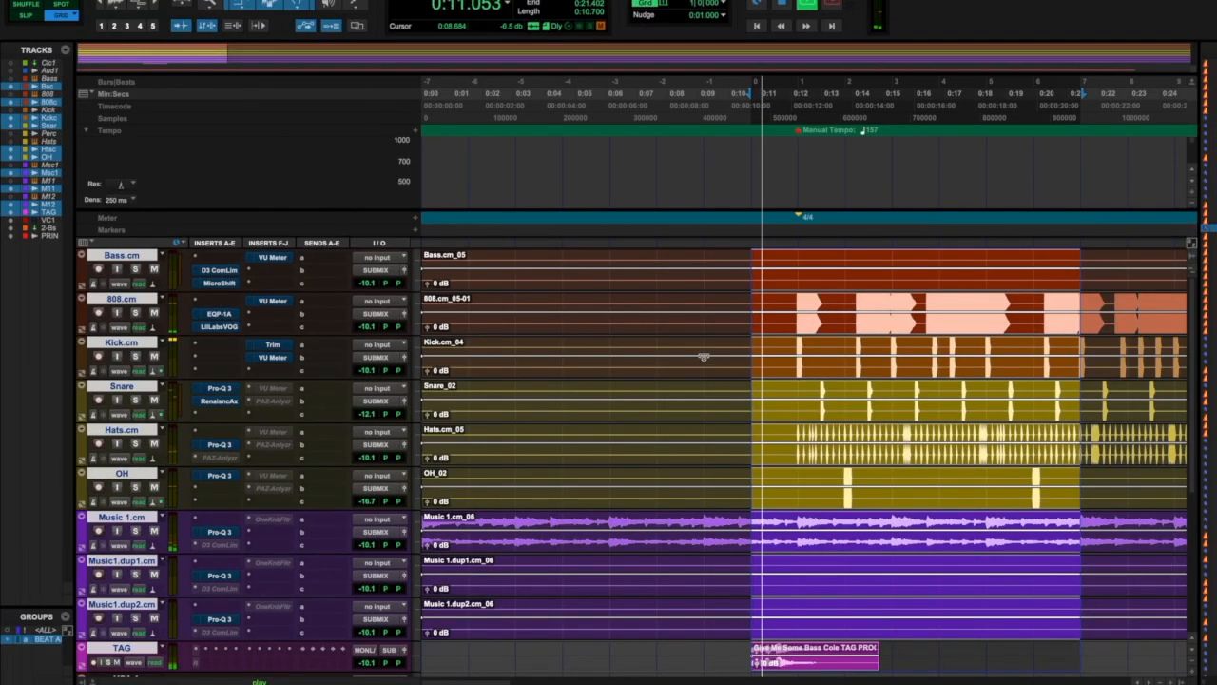
pyautogui.press('space')
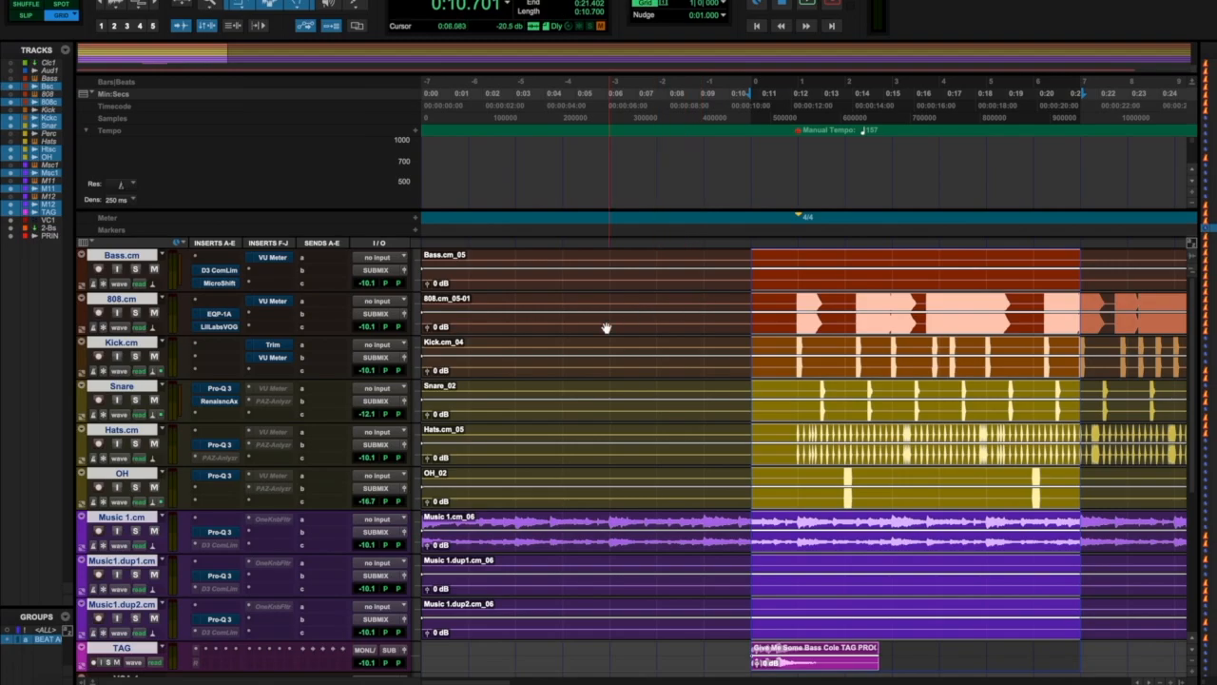
# - Try lowering the clip gain of the Kick.cm clip and reset it to 0 dB
pyautogui.click(561, 337)
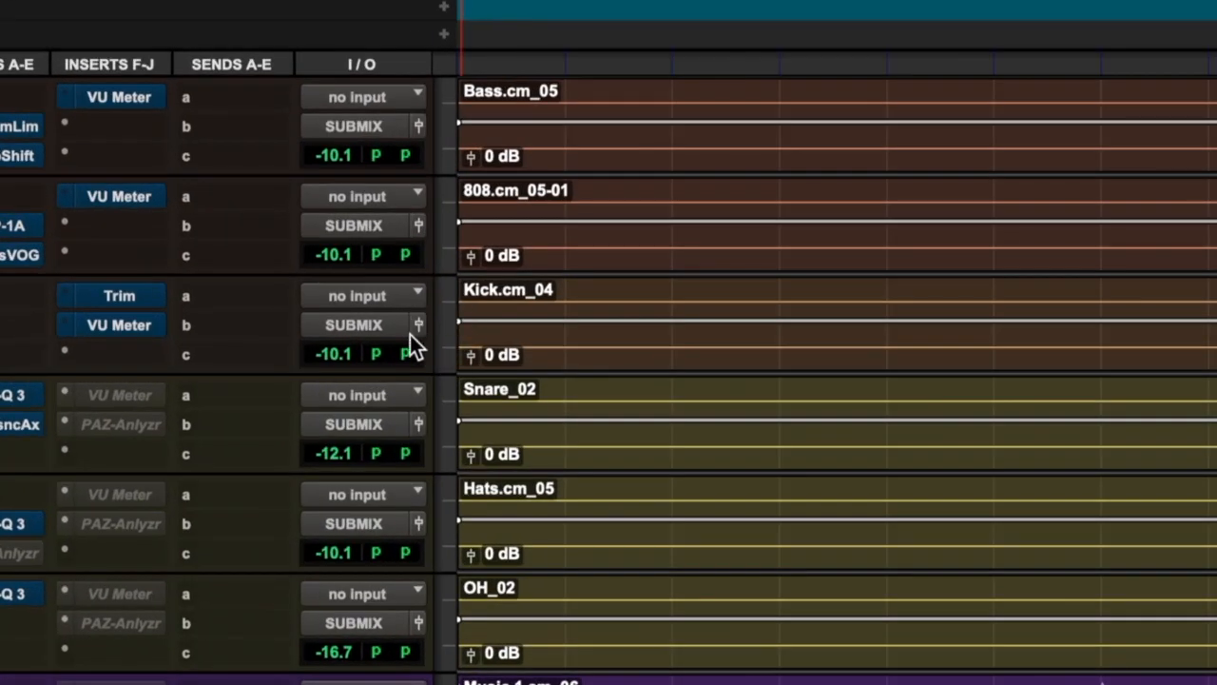
pyautogui.click(471, 354)
pyautogui.moveTo(471, 353); pyautogui.dragTo(470, 429)
pyautogui.keyDown('alt'); pyautogui.click(468, 363); pyautogui.keyUp('alt')
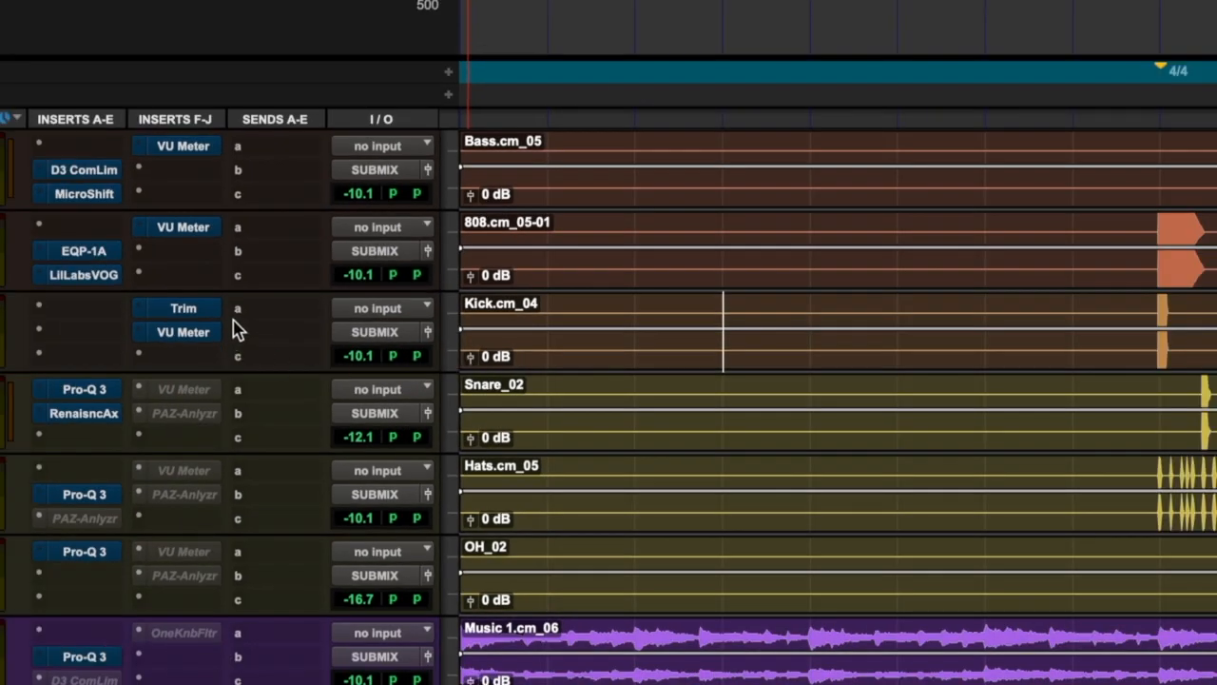
# - Open and activate the Trim plug-in on Kick.cm, set its gain to -4.0 dB and start playback
pyautogui.click(194, 310)
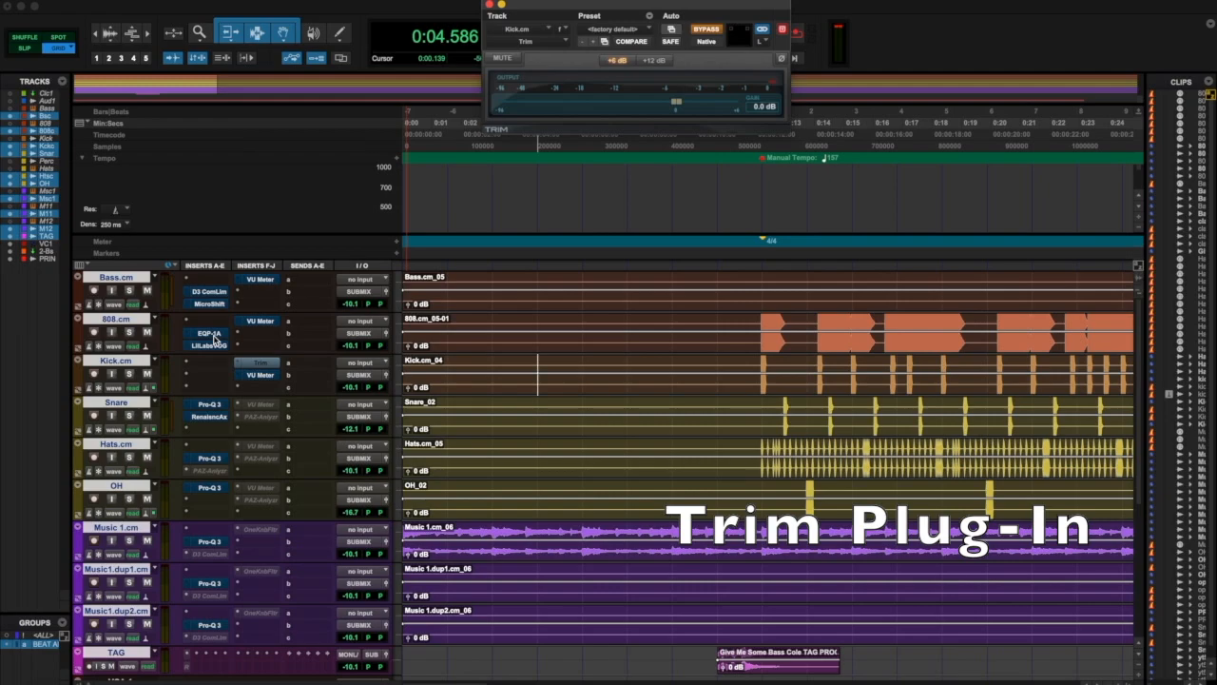
pyautogui.keyDown('super'); pyautogui.click(251, 364); pyautogui.keyUp('super')
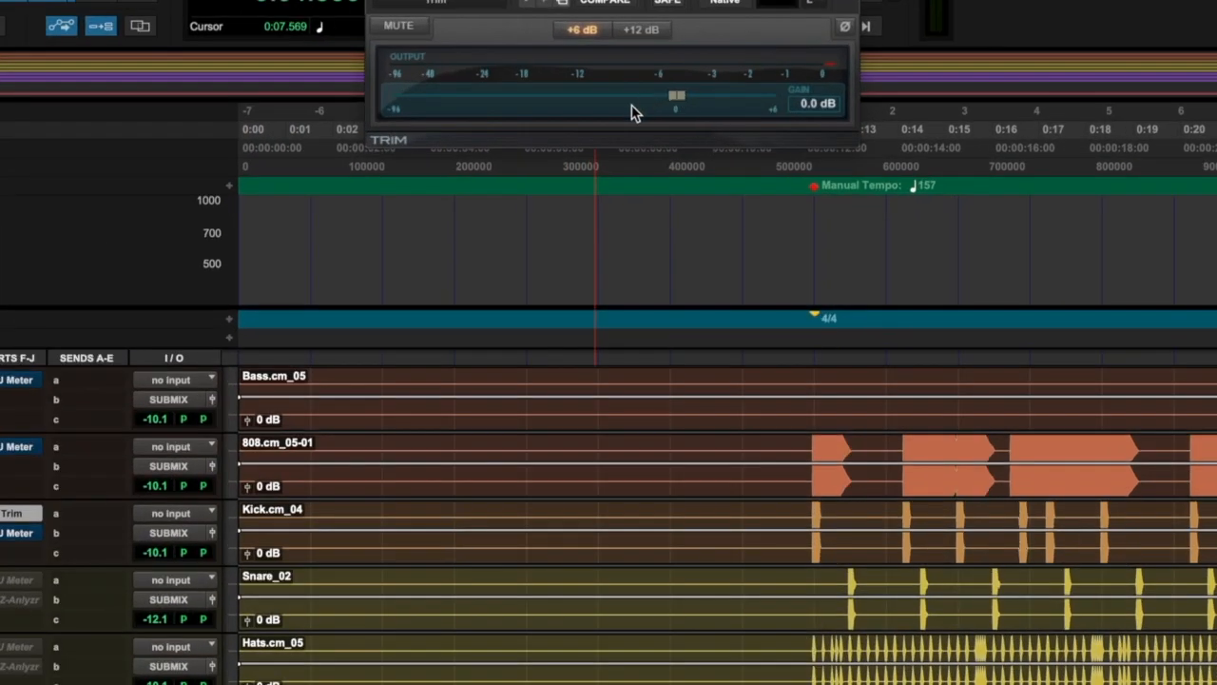
pyautogui.moveTo(679, 99); pyautogui.dragTo(646, 99)
pyautogui.press('space')
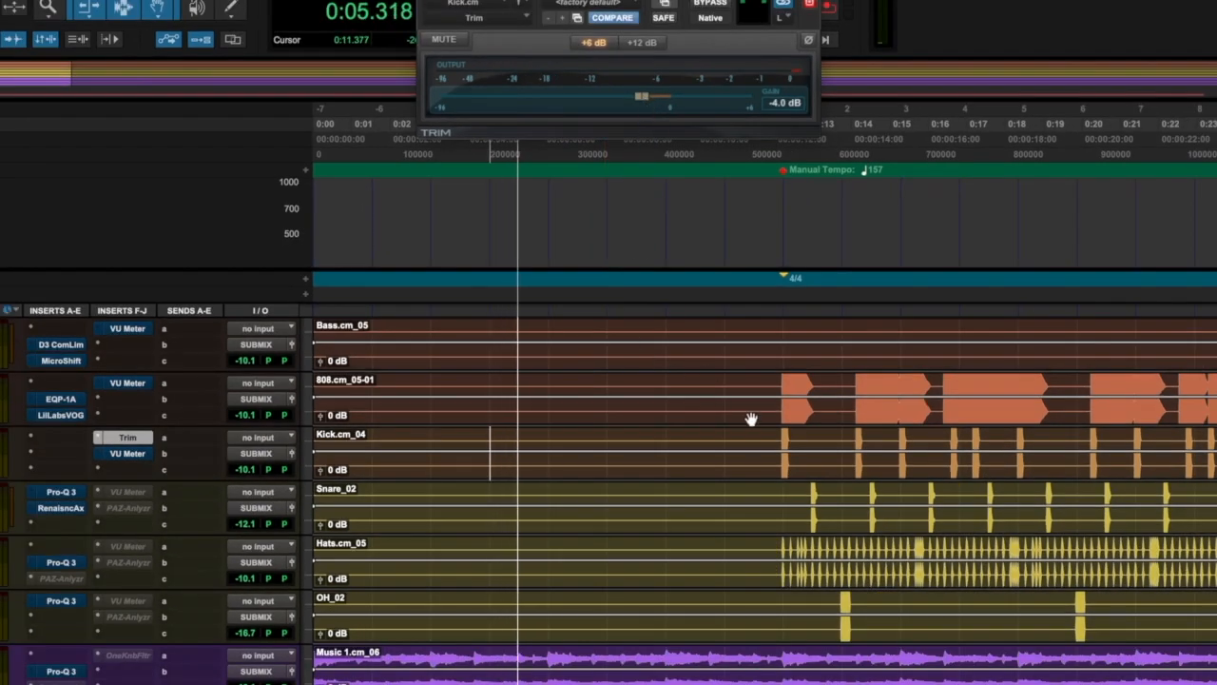
# - Loop the first bars where the drums enter and raise the gain of the Kick.cm Trim plug-in during playback
pyautogui.click(767, 437)
pyautogui.moveTo(767, 438); pyautogui.dragTo(932, 436)
pyautogui.press('space')
pyautogui.press('space')
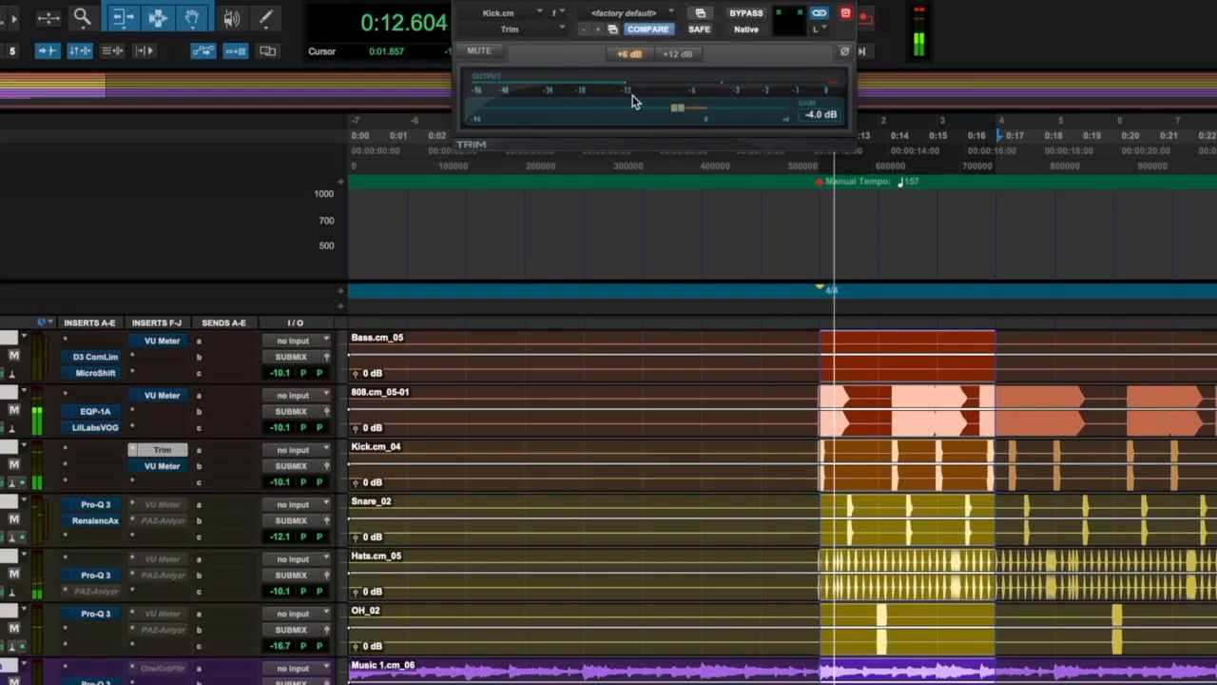
pyautogui.moveTo(675, 108); pyautogui.dragTo(707, 109)
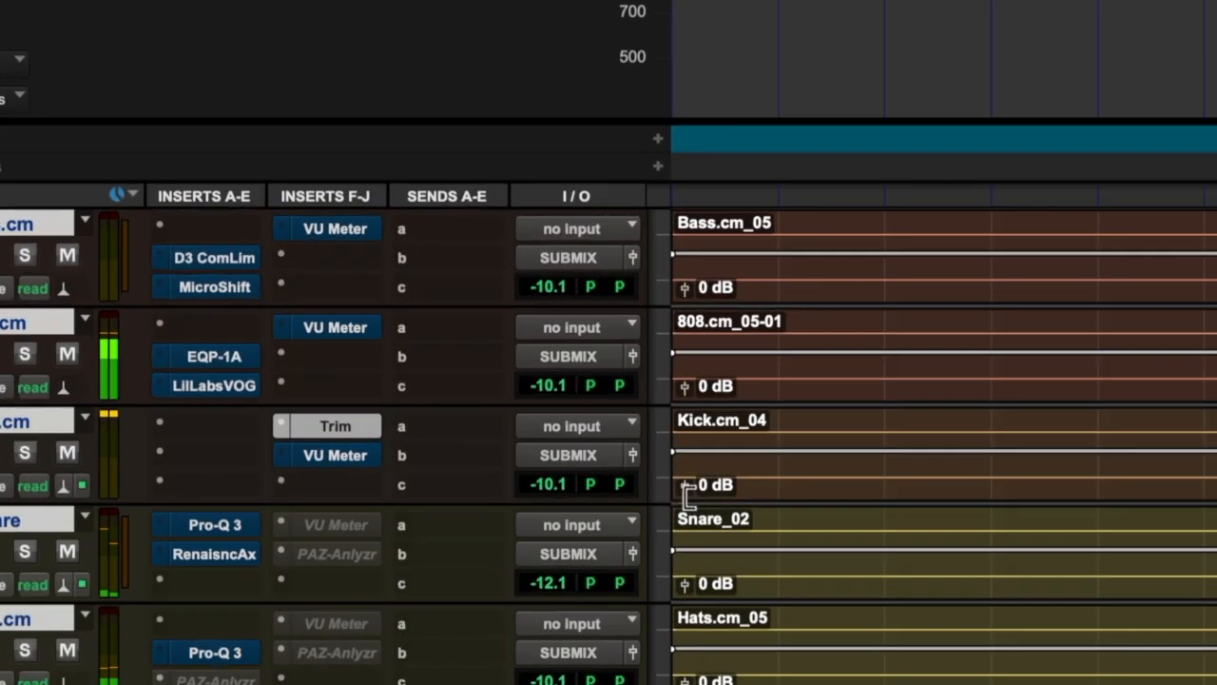
# - Select the whole clip on the Kick.cm track and lower its clip gain to -6.0 dB
pyautogui.moveTo(682, 485); pyautogui.dragTo(678, 645)
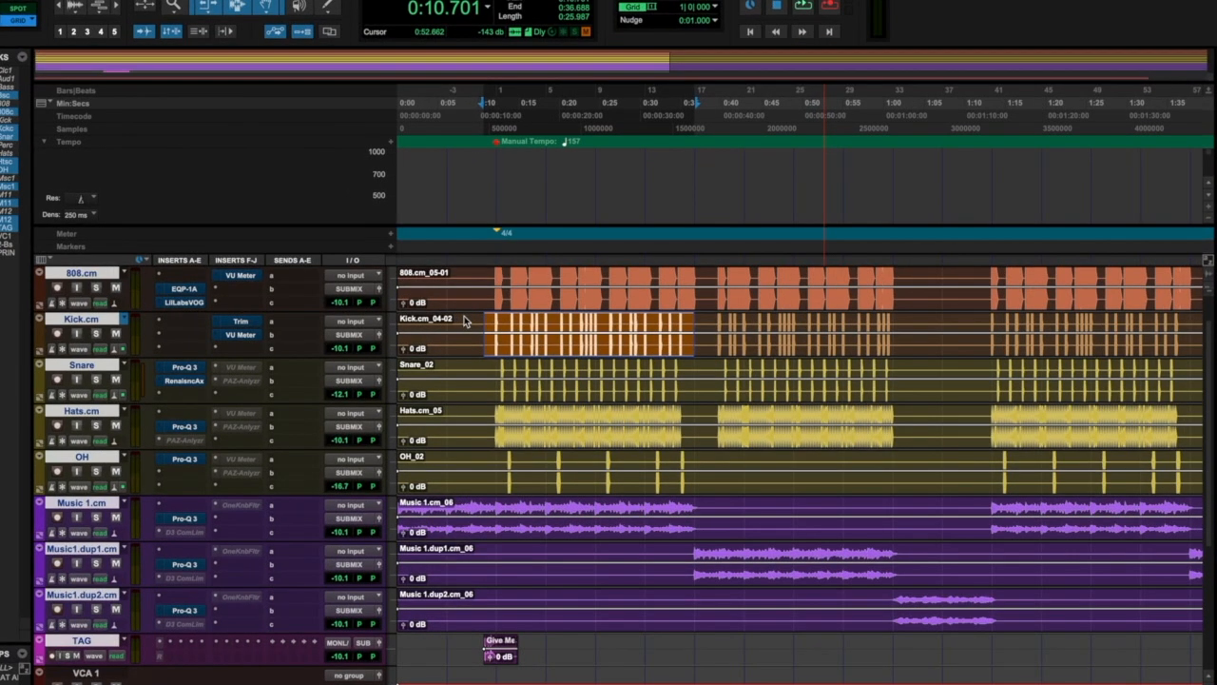
pyautogui.click(467, 346)
pyautogui.click(470, 357)
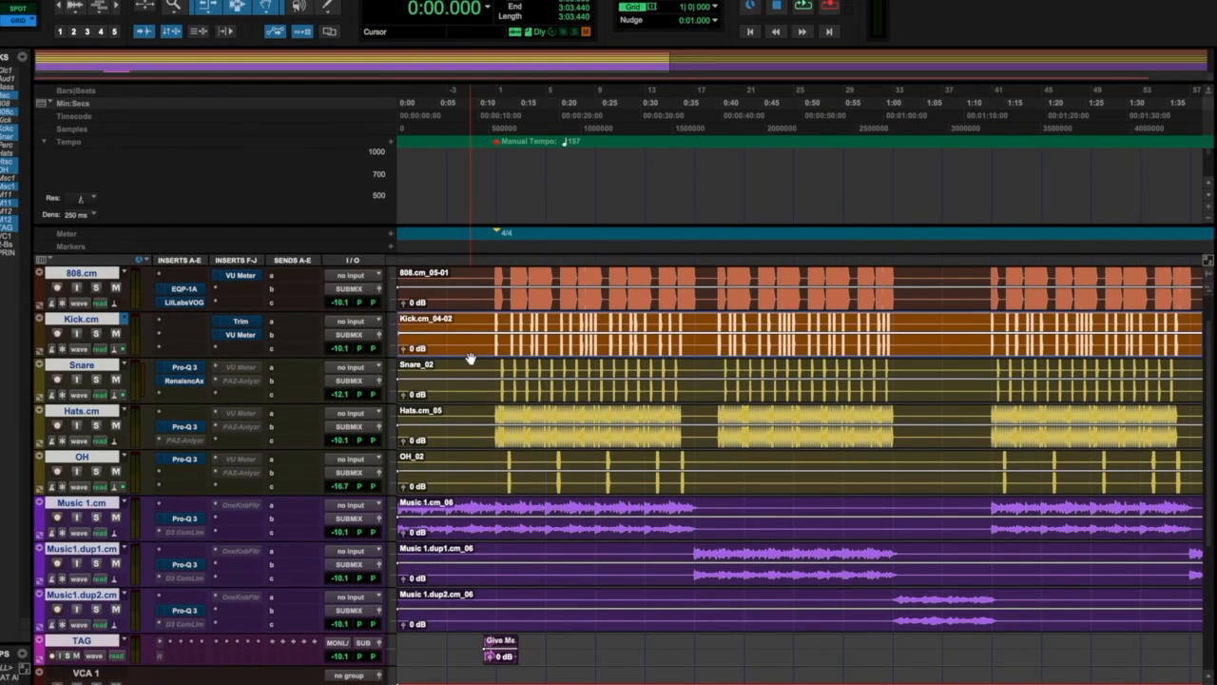
pyautogui.hotkey('ctrl', 'shift', 'Down')
pyautogui.hotkey('ctrl', 'shift', 'Down')
pyautogui.hotkey('ctrl', 'shift', 'Down')
pyautogui.hotkey('ctrl', 'shift', 'Down')
pyautogui.hotkey('ctrl', 'shift', 'Down')
pyautogui.hotkey('ctrl', 'shift', 'Down')
pyautogui.hotkey('ctrl', 'shift', 'Down')
pyautogui.hotkey('ctrl', 'shift', 'Down')
pyautogui.hotkey('ctrl', 'shift', 'Down')
pyautogui.hotkey('ctrl', 'shift', 'Down')
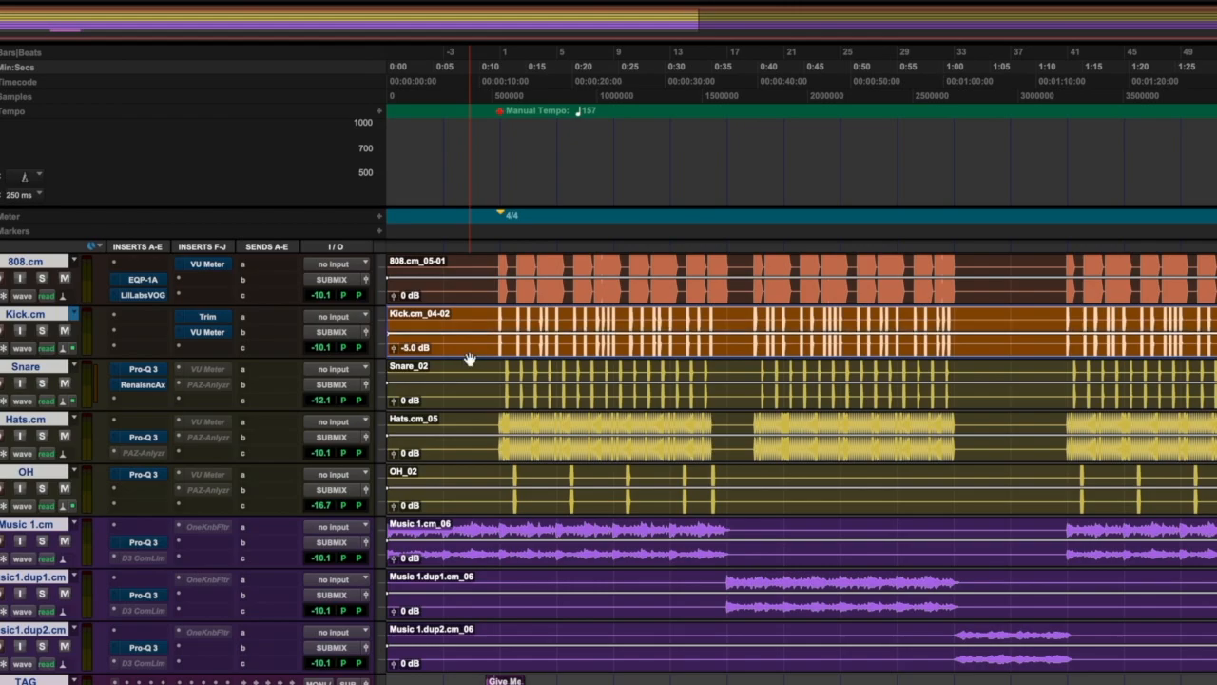
pyautogui.hotkey('ctrl', 'shift', 'Down')
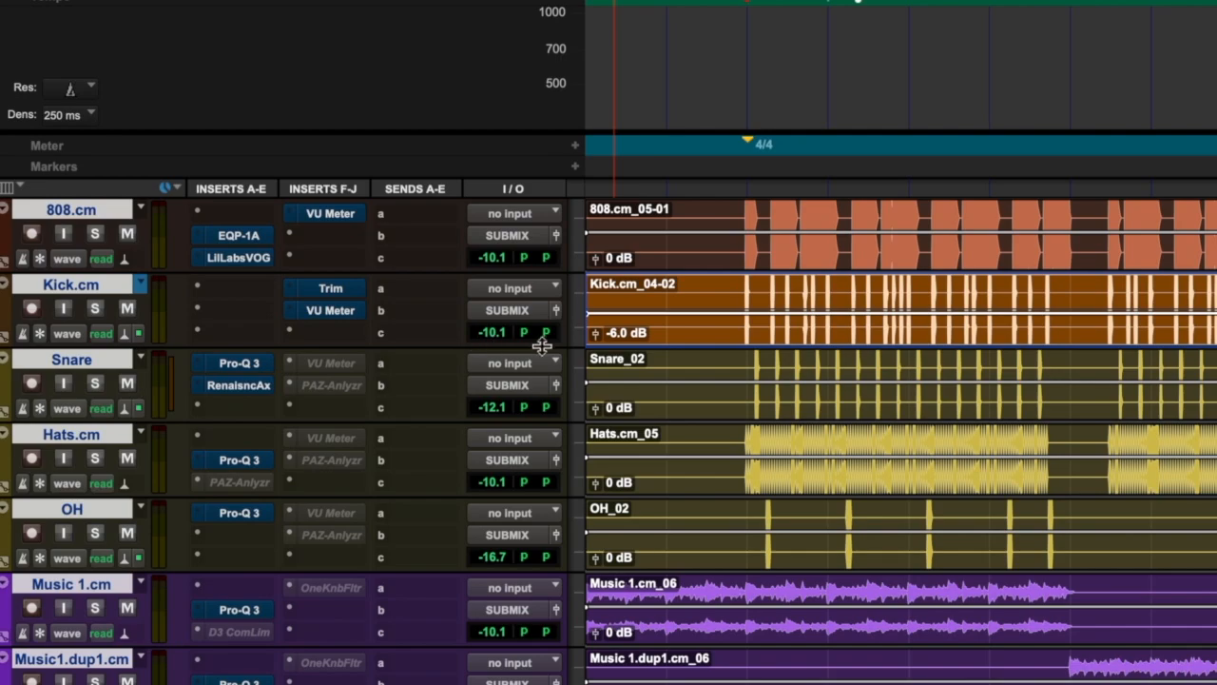
# - Play a selected stretch of the kick clip and try raising the Kick.cm track volume
pyautogui.moveTo(708, 324); pyautogui.dragTo(1058, 283)
pyautogui.press('space')
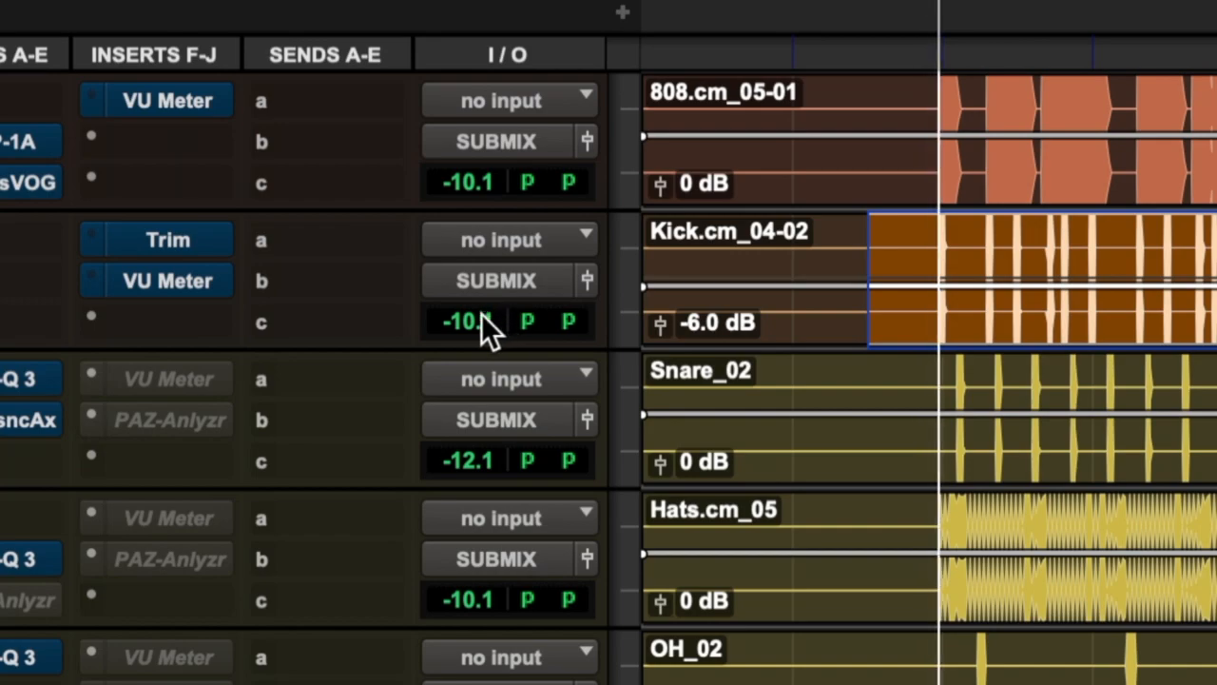
pyautogui.click(496, 322)
pyautogui.moveTo(481, 313); pyautogui.dragTo(497, 106)
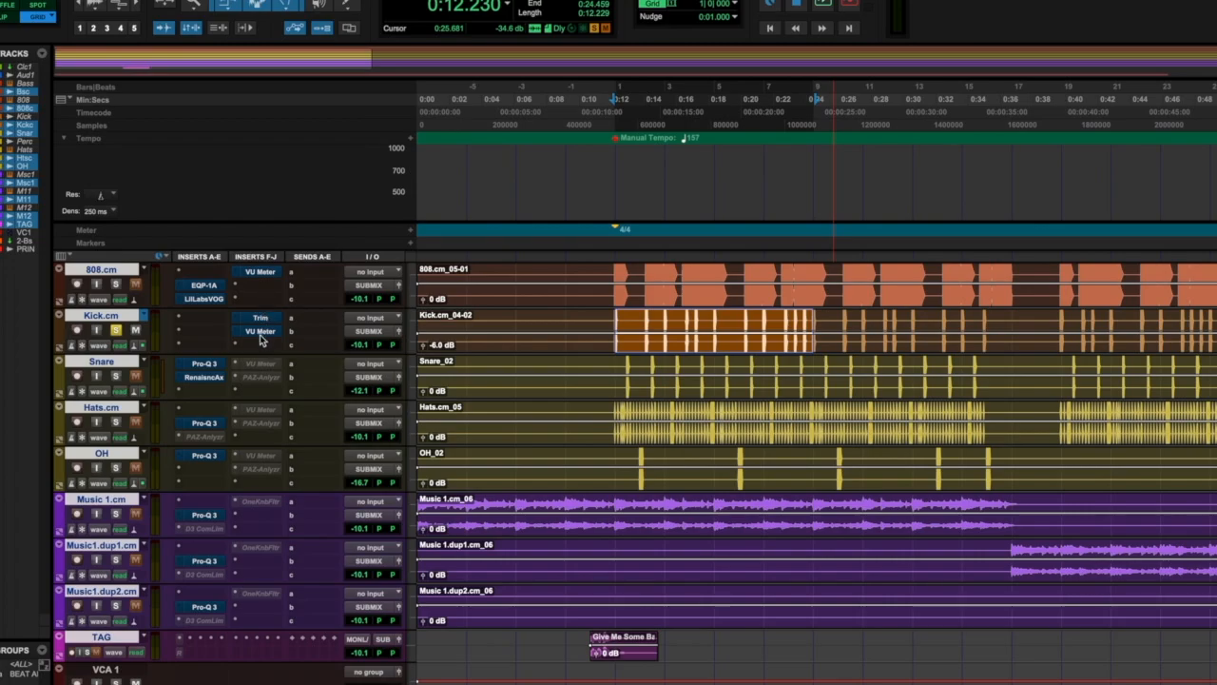
# - Open the VU Meter on Kick.cm and, during playback, lower the whole kick clip's gain to -12.0 dB
pyautogui.click(260, 333)
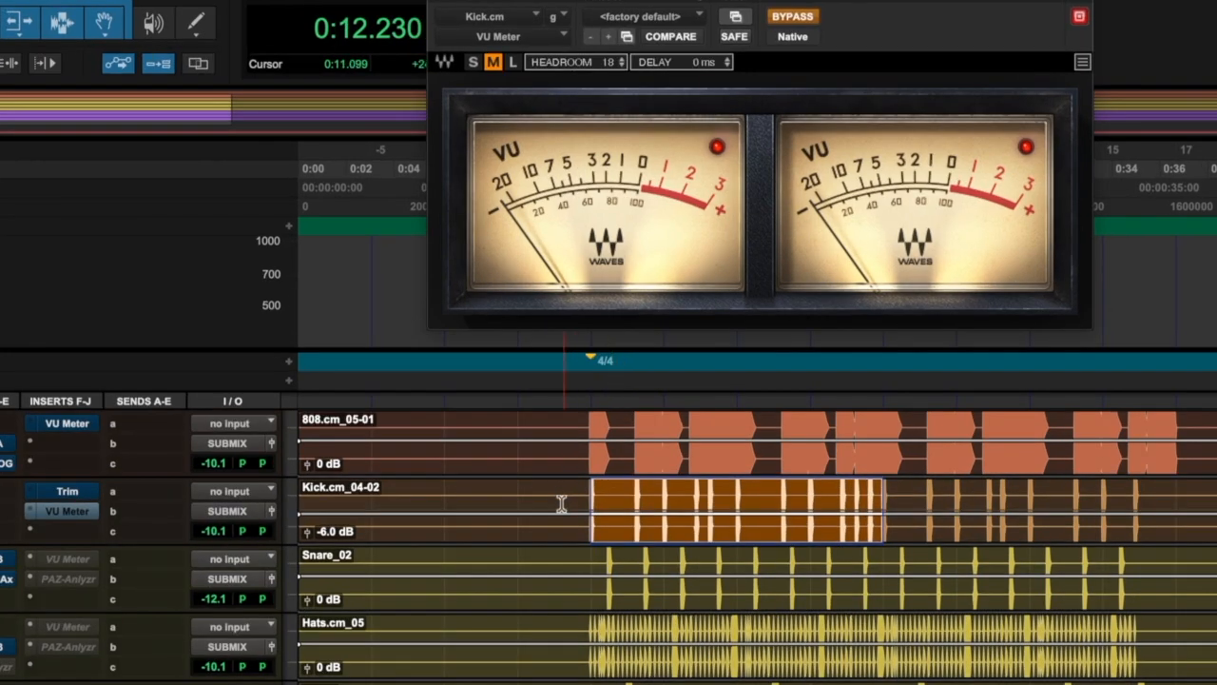
pyautogui.press('space')
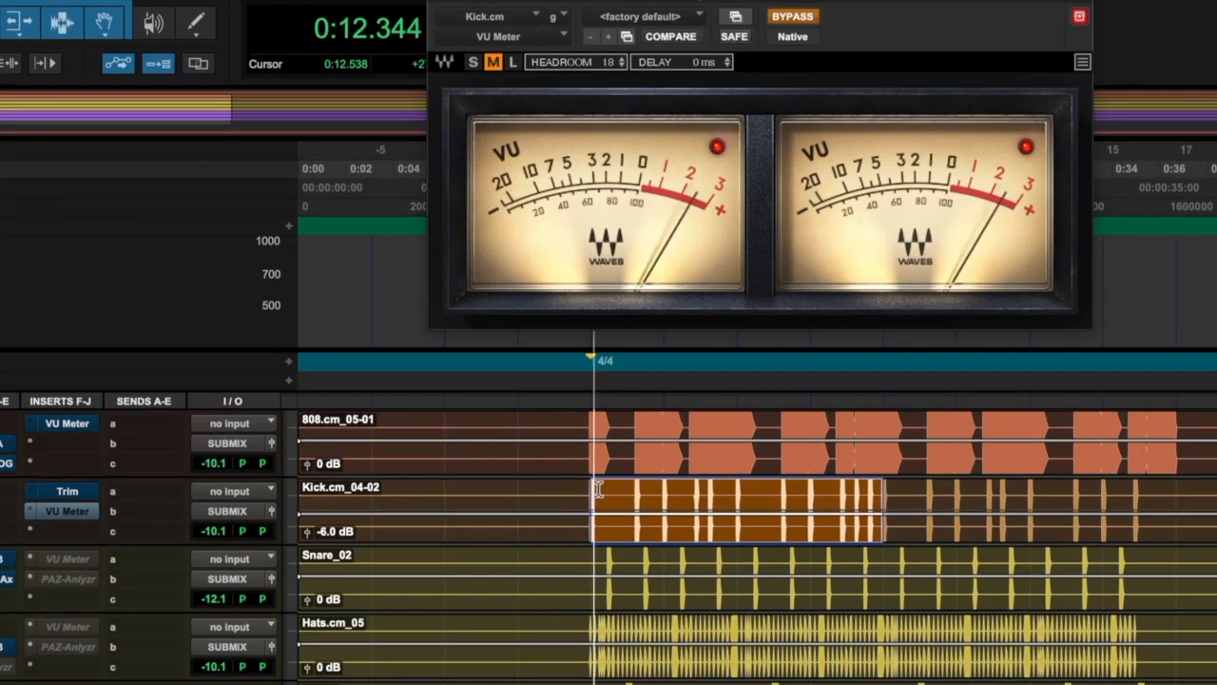
pyautogui.click(348, 535)
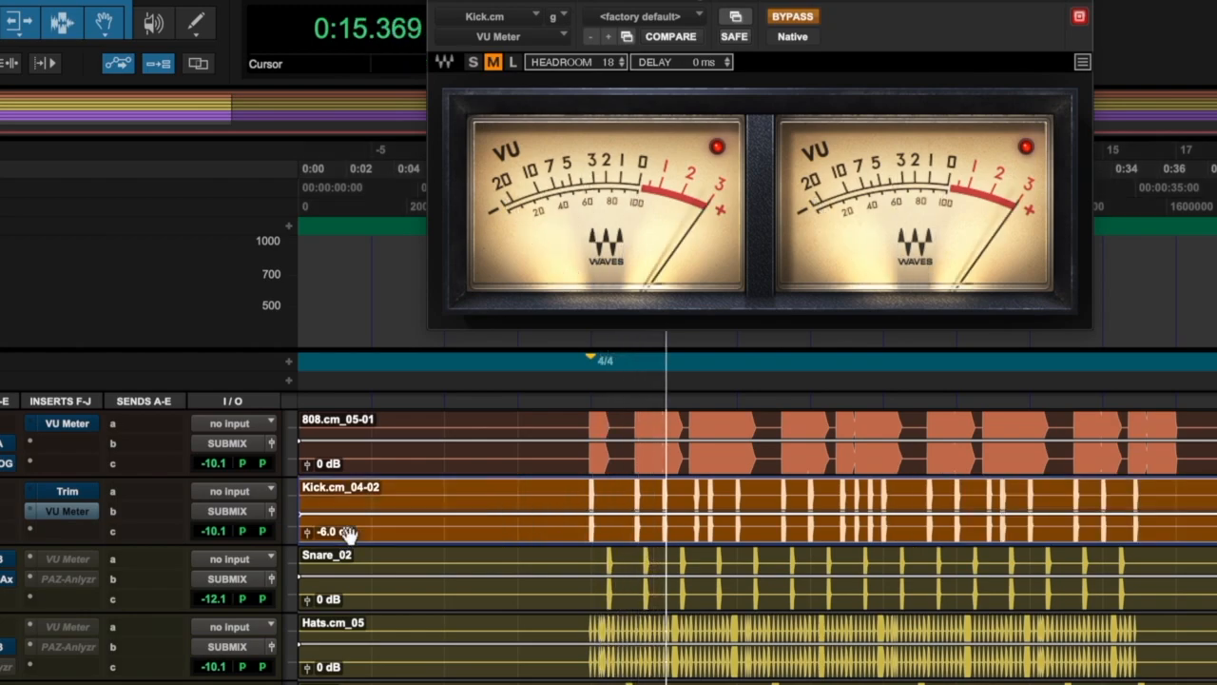
pyautogui.scroll(-7, 349, 535)
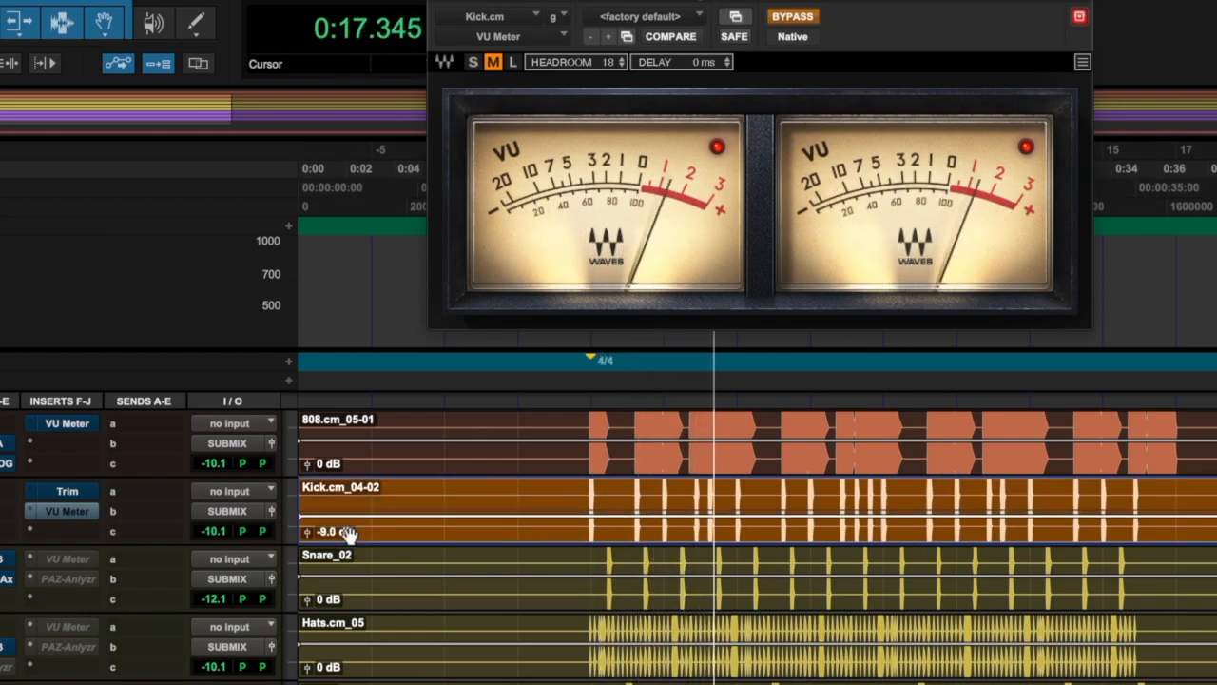
pyautogui.scroll(-3, 350, 533)
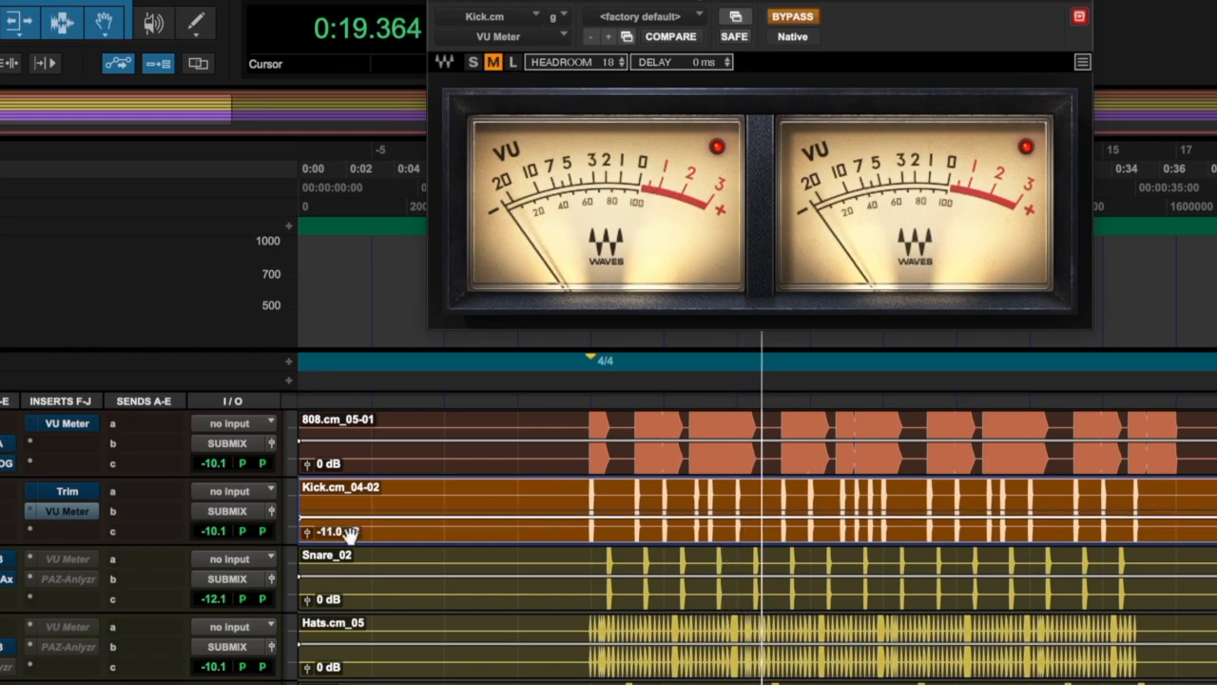
pyautogui.scroll(-2, 350, 532)
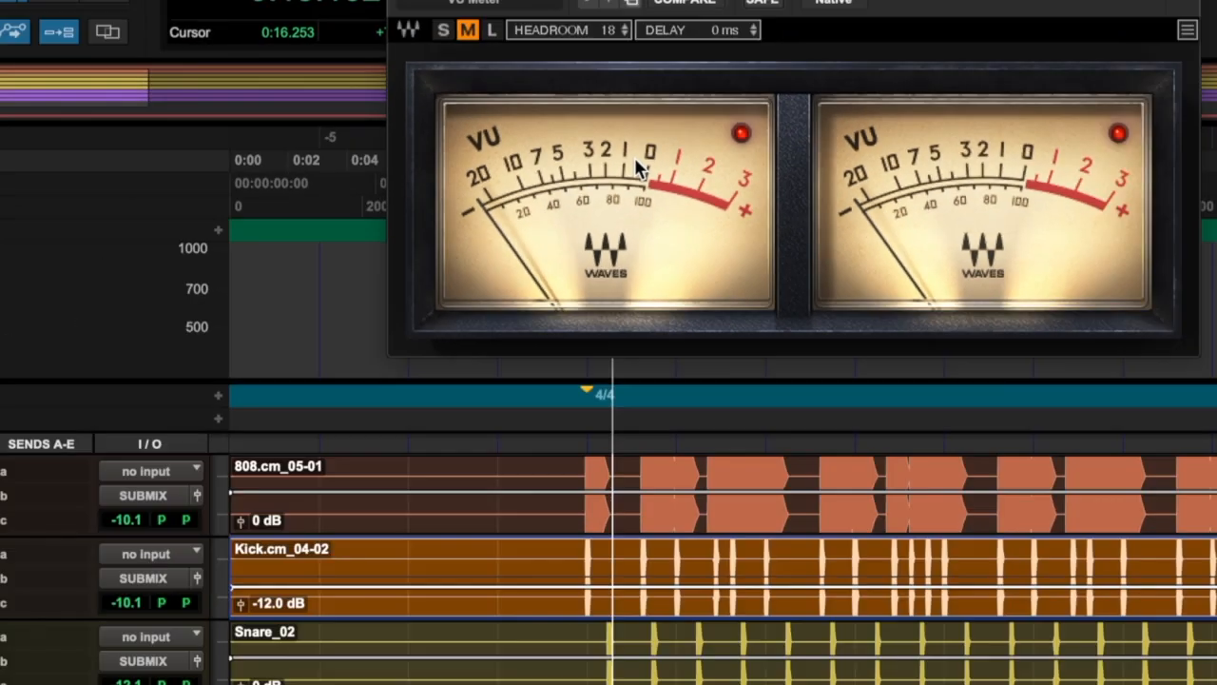
pyautogui.press('space')
pyautogui.click(523, 542)
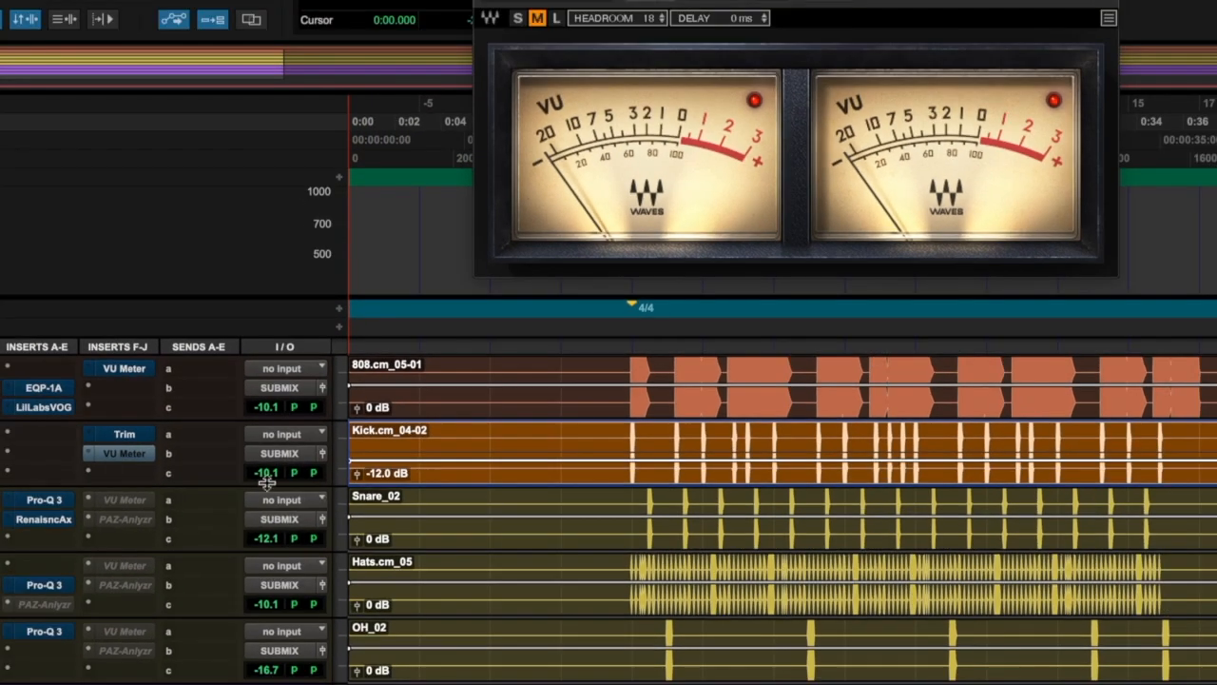
# - Reset the Kick.cm track volume, raise it to +2.0 dB and play a selected stretch of the kick clip
pyautogui.keyDown('alt'); pyautogui.click(266, 472); pyautogui.keyUp('alt')
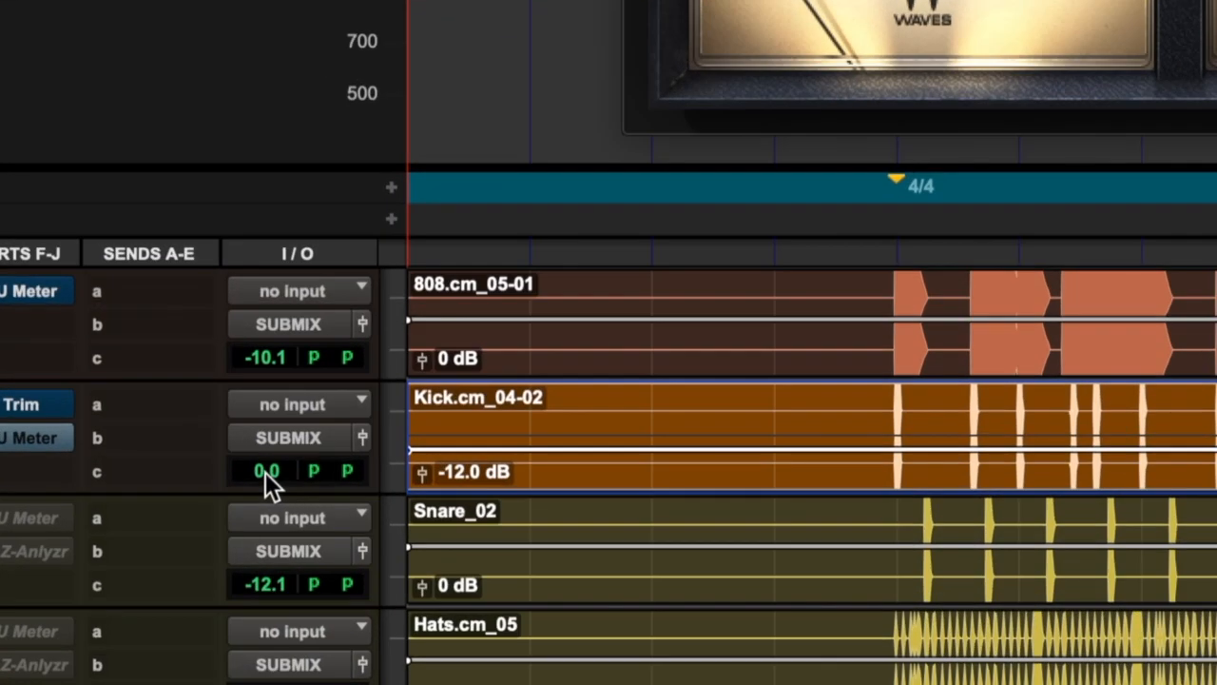
pyautogui.click(265, 473)
pyautogui.moveTo(266, 472); pyautogui.dragTo(268, 410)
pyautogui.click(268, 410)
pyautogui.moveTo(764, 460); pyautogui.dragTo(1108, 459)
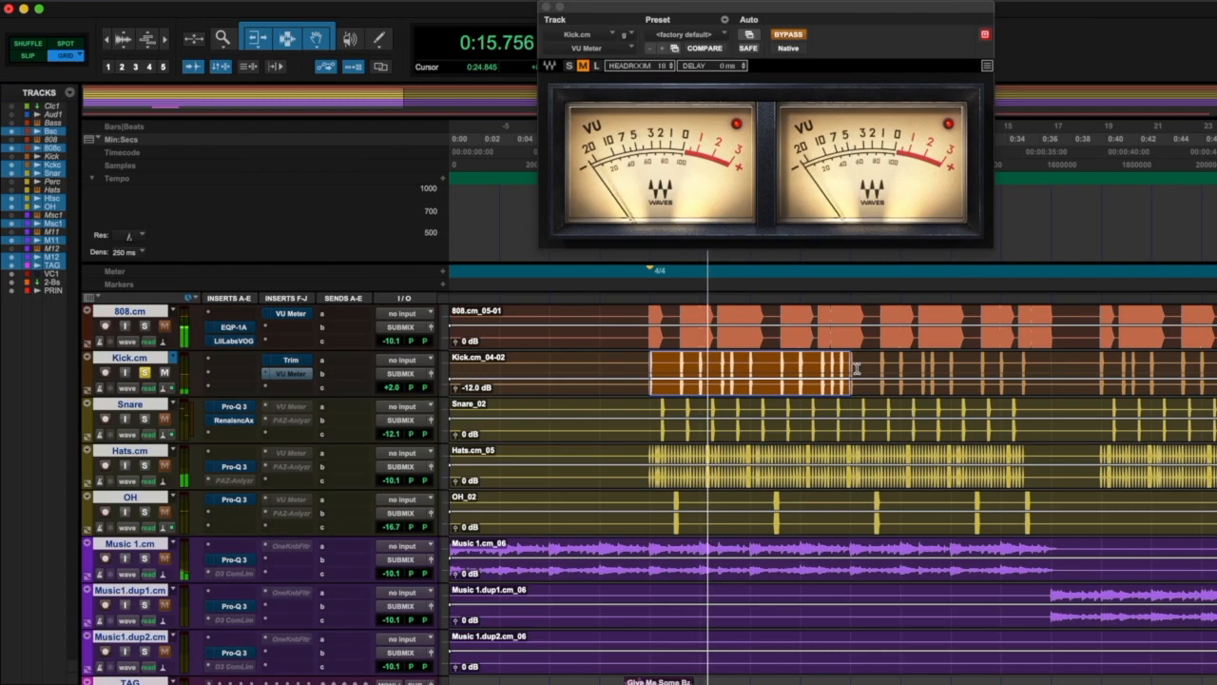
pyautogui.press('space')
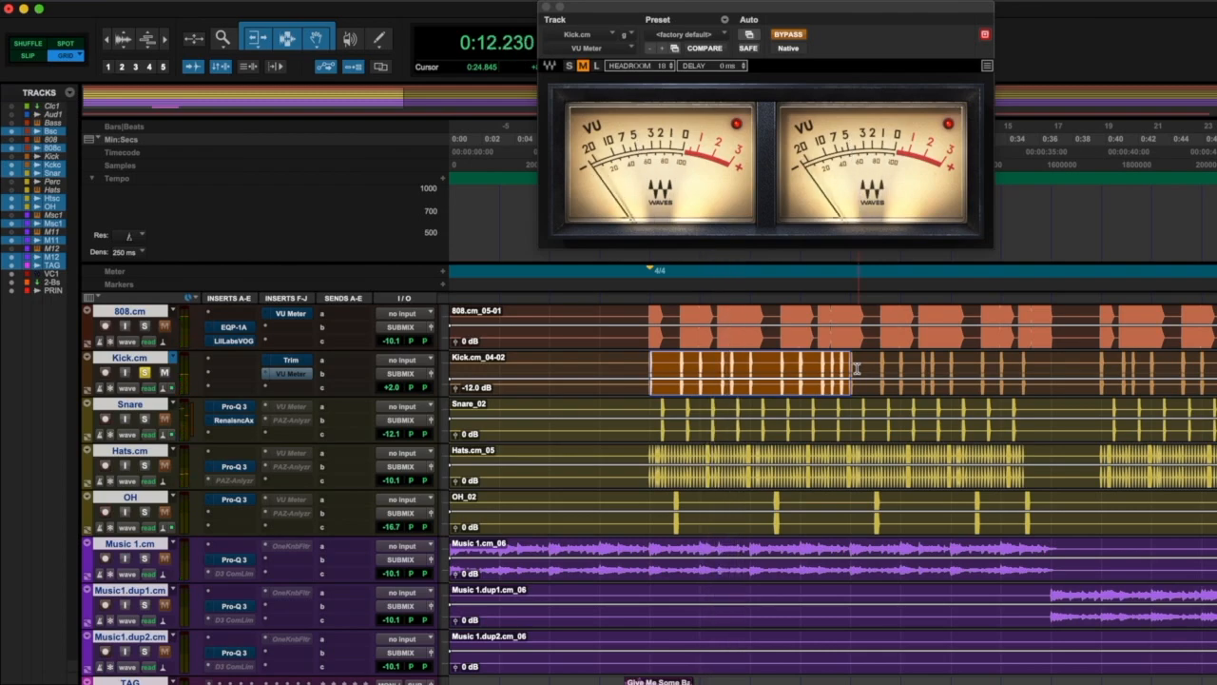